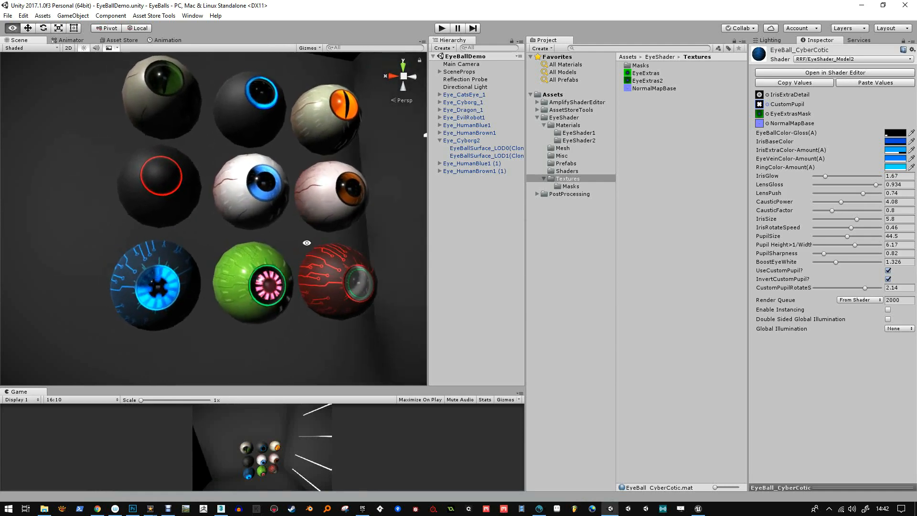
# Review the eyeball materials in the EyeShader1 and EyeShader2 folders and the properties of the EyeShader_Model2 shader
pyautogui.keyDown('alt'); pyautogui.moveTo(307, 244); pyautogui.dragTo(305, 273); pyautogui.keyUp('alt')
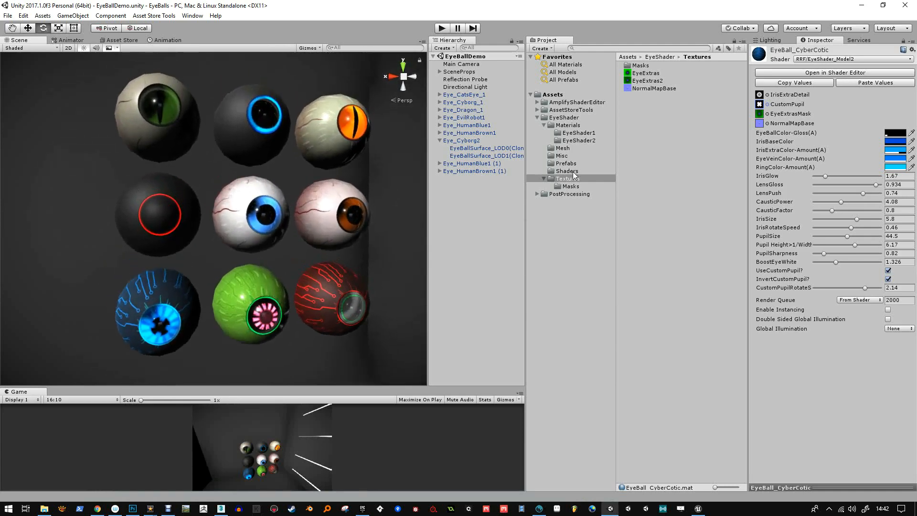
pyautogui.click(577, 140)
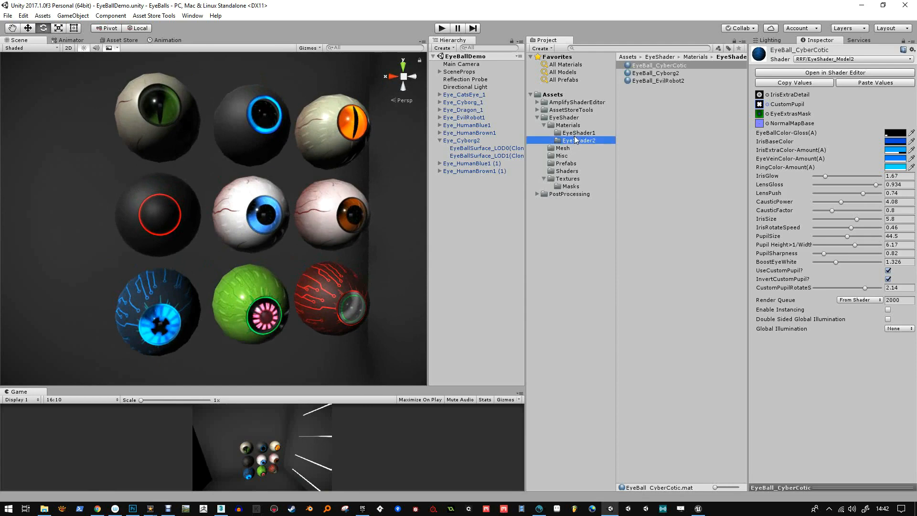
pyautogui.click(668, 74)
pyautogui.click(606, 133)
pyautogui.click(664, 65)
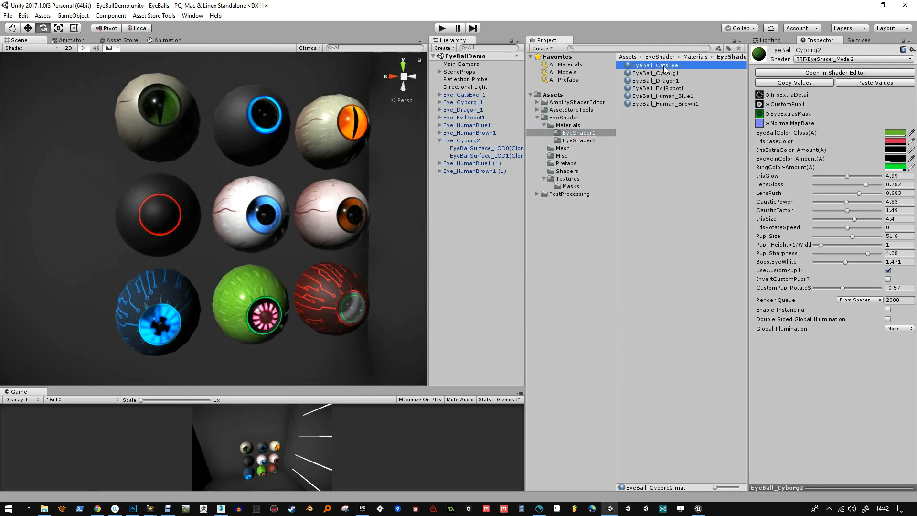
pyautogui.moveTo(241, 182); pyautogui.dragTo(241, 192, button='middle')
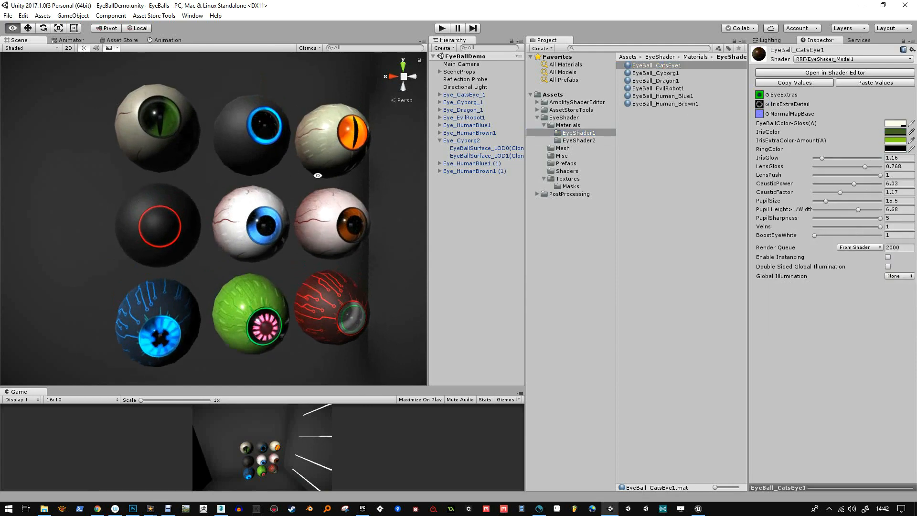
pyautogui.keyDown('alt'); pyautogui.moveTo(138, 190); pyautogui.dragTo(162, 216); pyautogui.keyUp('alt')
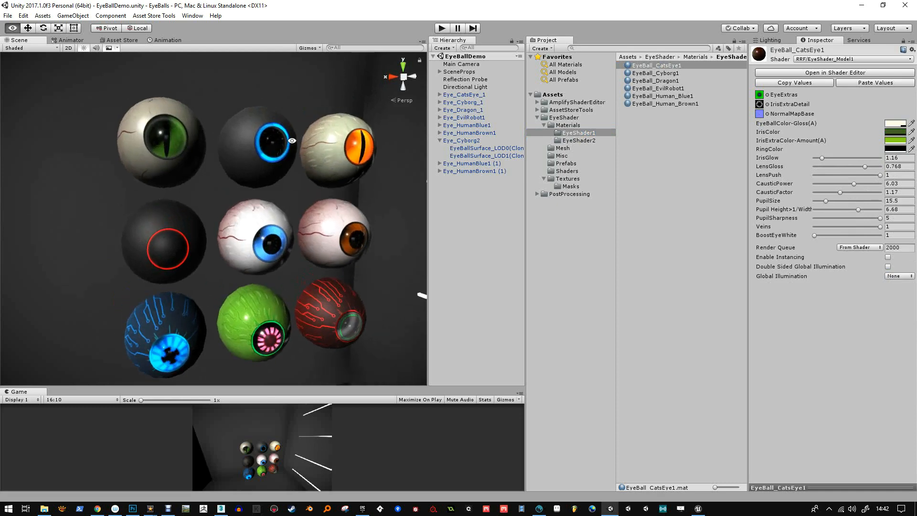
pyautogui.click(576, 140)
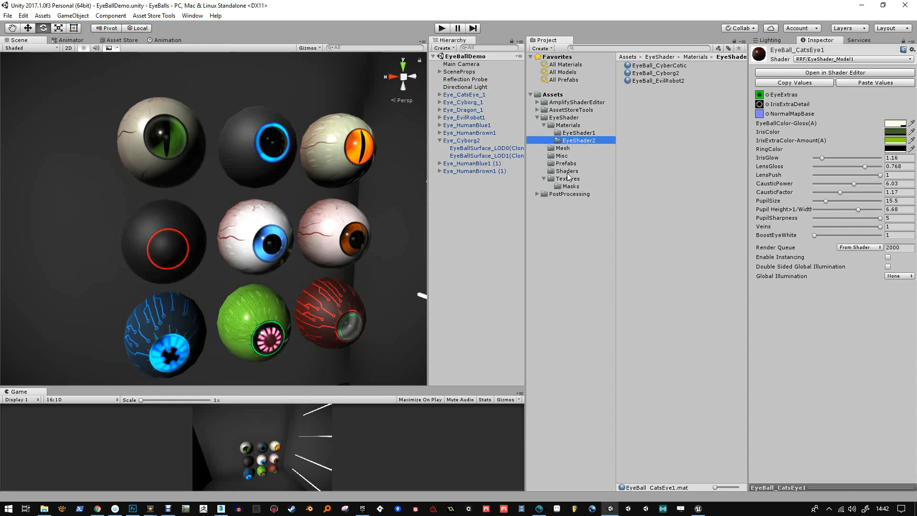
pyautogui.click(566, 171)
pyautogui.click(675, 72)
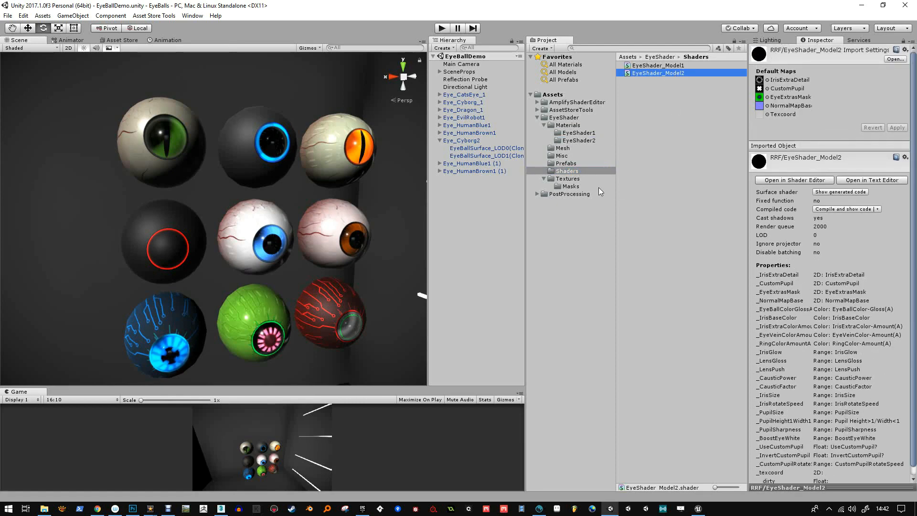
# Examine the nine eyeballs in the scene from the front, from the side and close up on the bottom row
pyautogui.moveTo(213, 225)
pyautogui.keyDown('alt'); pyautogui.mouseDown()
pyautogui.moveTo(228, 191)
pyautogui.moveTo(202, 203)
pyautogui.moveTo(205, 213)
pyautogui.mouseUp(); pyautogui.keyUp('alt')
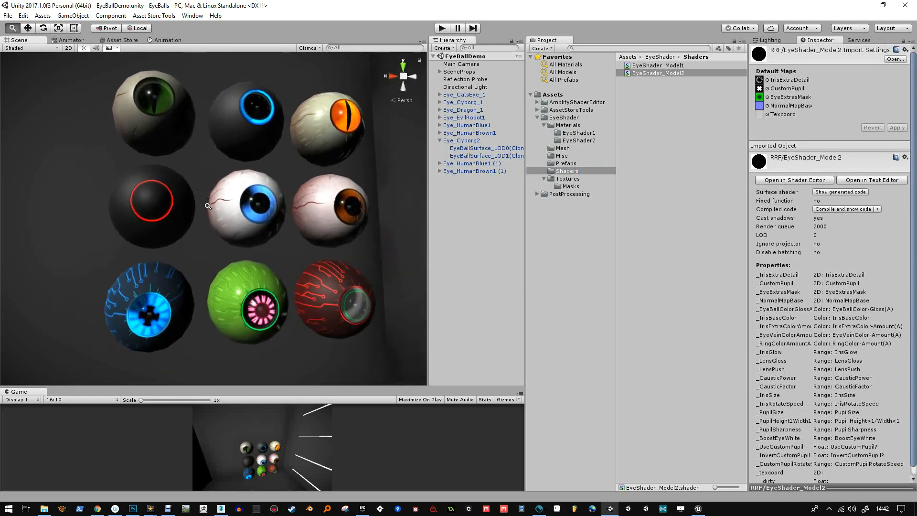
pyautogui.keyDown('alt'); pyautogui.moveTo(204, 213); pyautogui.dragTo(209, 224, button='right'); pyautogui.keyUp('alt')
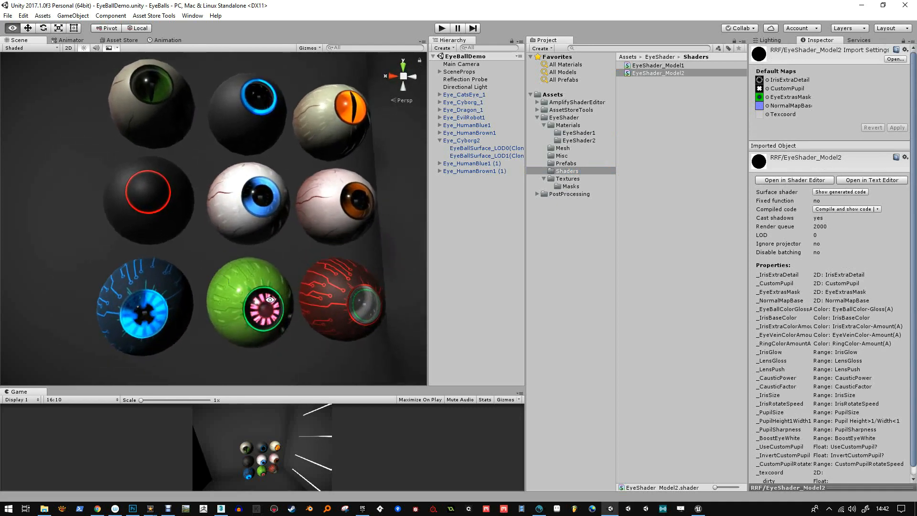
pyautogui.keyDown('alt'); pyautogui.moveTo(209, 224); pyautogui.dragTo(255, 256); pyautogui.keyUp('alt')
pyautogui.keyDown('alt'); pyautogui.moveTo(256, 256); pyautogui.dragTo(266, 355, button='right'); pyautogui.keyUp('alt')
pyautogui.keyDown('alt'); pyautogui.moveTo(266, 356); pyautogui.dragTo(328, 363); pyautogui.keyUp('alt')
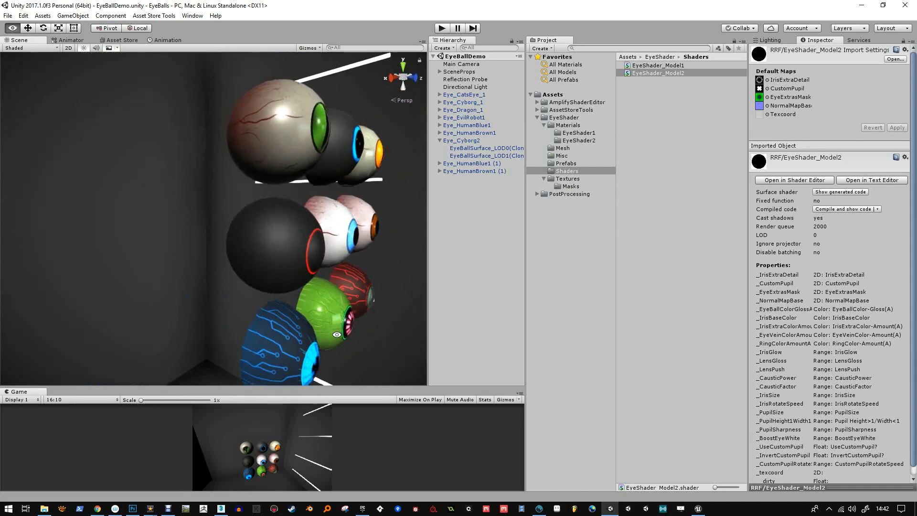
pyautogui.keyDown('alt'); pyautogui.moveTo(327, 363); pyautogui.dragTo(306, 336, button='right'); pyautogui.keyUp('alt')
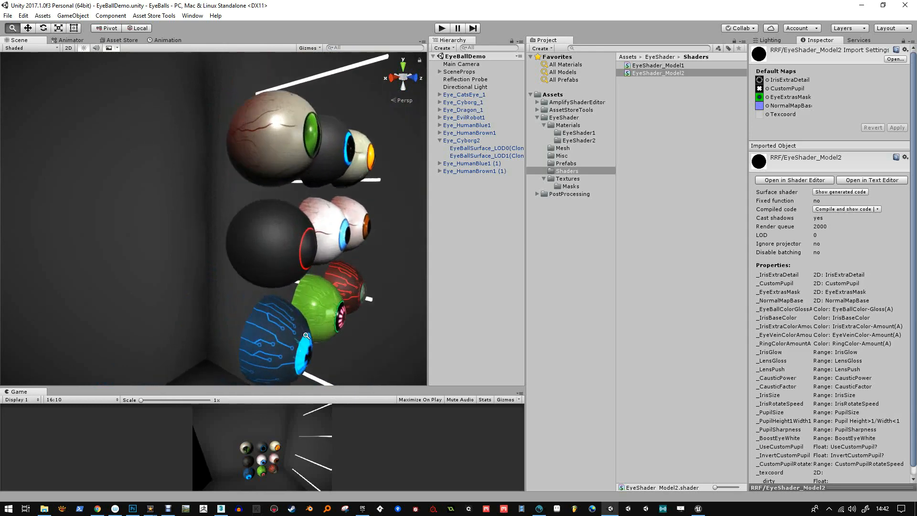
pyautogui.keyDown('alt'); pyautogui.moveTo(306, 336); pyautogui.dragTo(246, 333); pyautogui.keyUp('alt')
pyautogui.keyDown('alt'); pyautogui.moveTo(246, 334); pyautogui.dragTo(268, 354, button='right'); pyautogui.keyUp('alt')
pyautogui.keyDown('alt'); pyautogui.moveTo(269, 351); pyautogui.dragTo(261, 236); pyautogui.keyUp('alt')
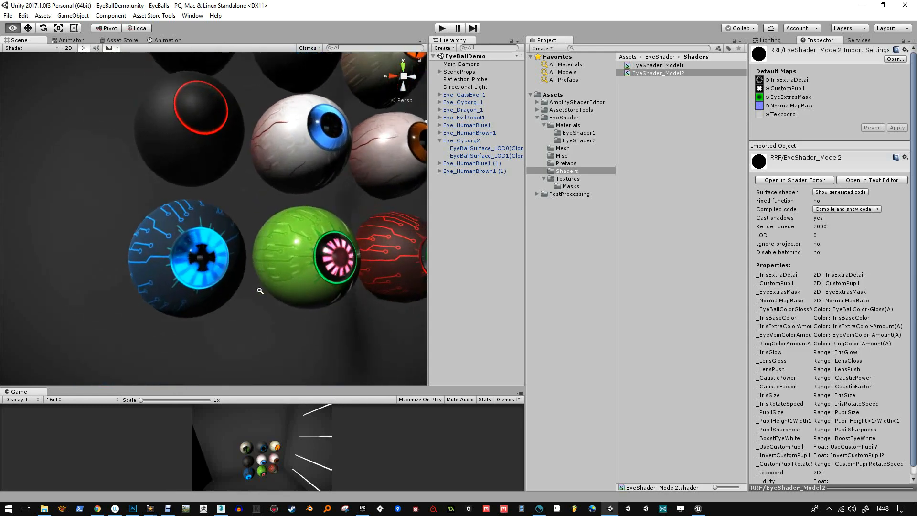
# Duplicate the EyeBall_CyberCotic material in the EyeShader2 materials folder
pyautogui.click(576, 140)
pyautogui.click(644, 66)
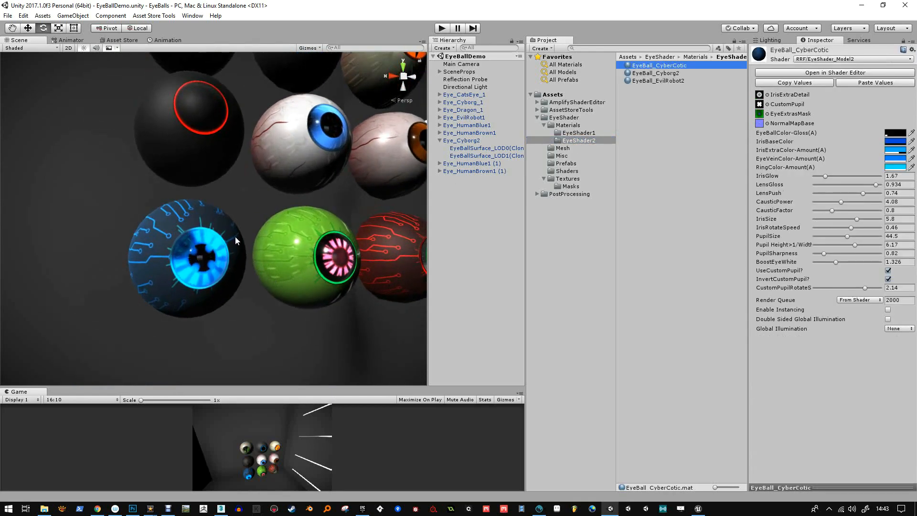
pyautogui.click(675, 80)
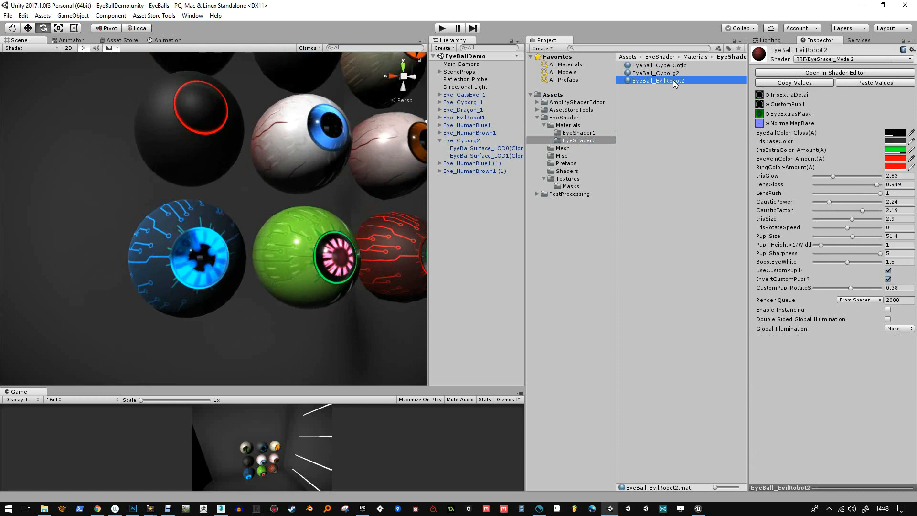
pyautogui.click(670, 67)
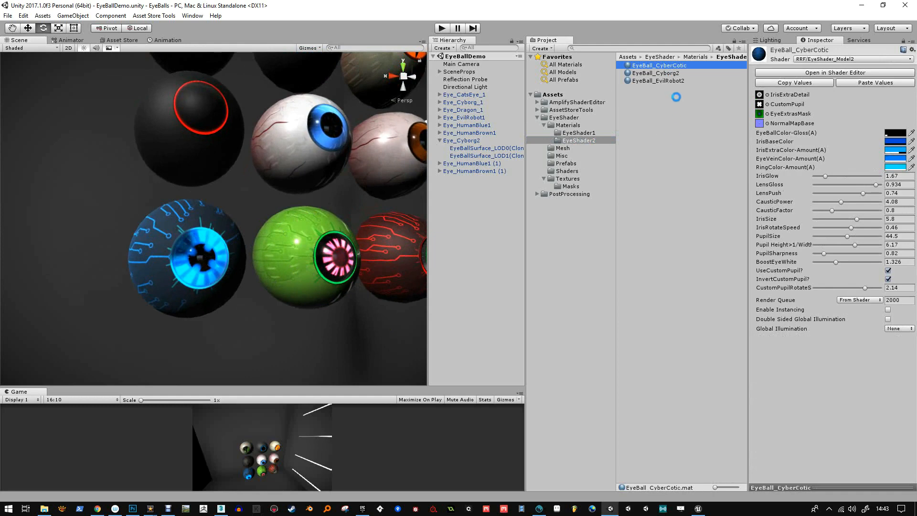
# Duplicate the blue circuit-patterned eyeball and move the copy straight down below the original, to about Y -0.0822
pyautogui.click(207, 267)
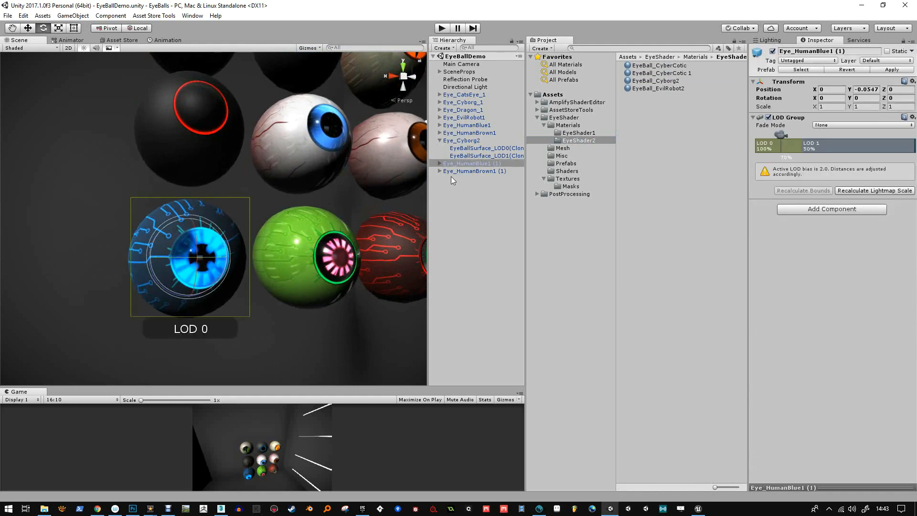
pyautogui.hotkey('ctrl', 'd')
pyautogui.press('w')
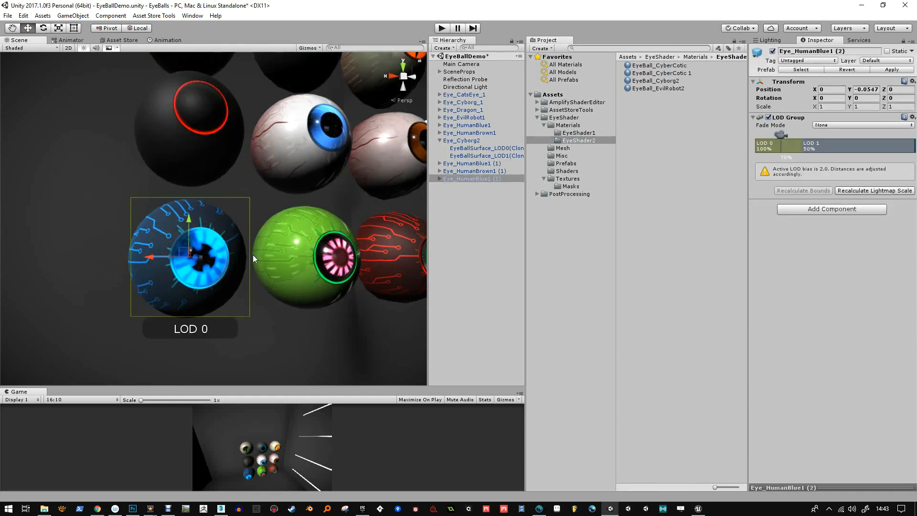
pyautogui.moveTo(190, 221); pyautogui.dragTo(187, 276)
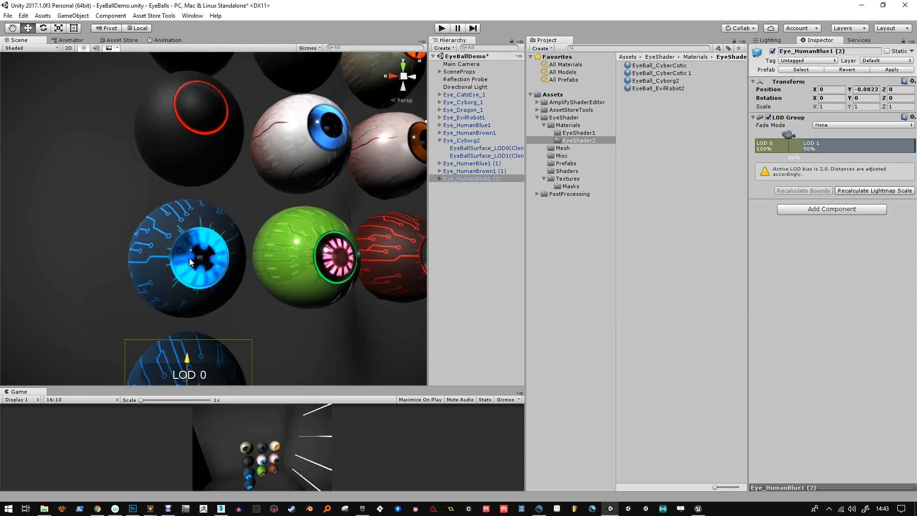
# Check which hierarchy object belongs to each bottom-row eyeball and compare them with the EyeShader2 materials
pyautogui.doubleClick(468, 164)
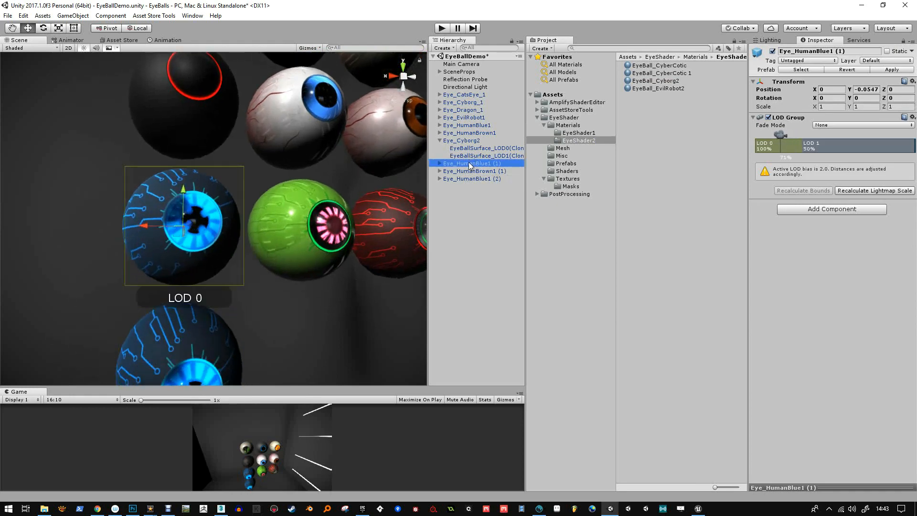
pyautogui.click(662, 81)
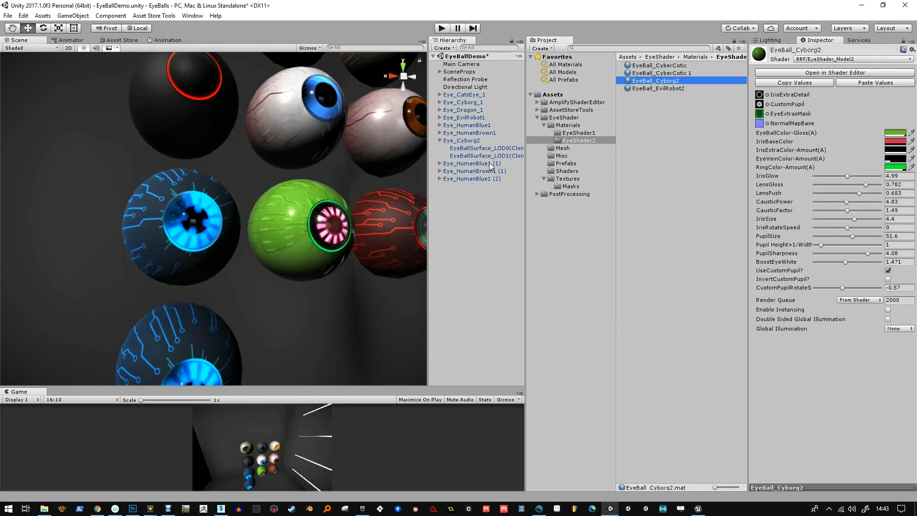
pyautogui.click(678, 73)
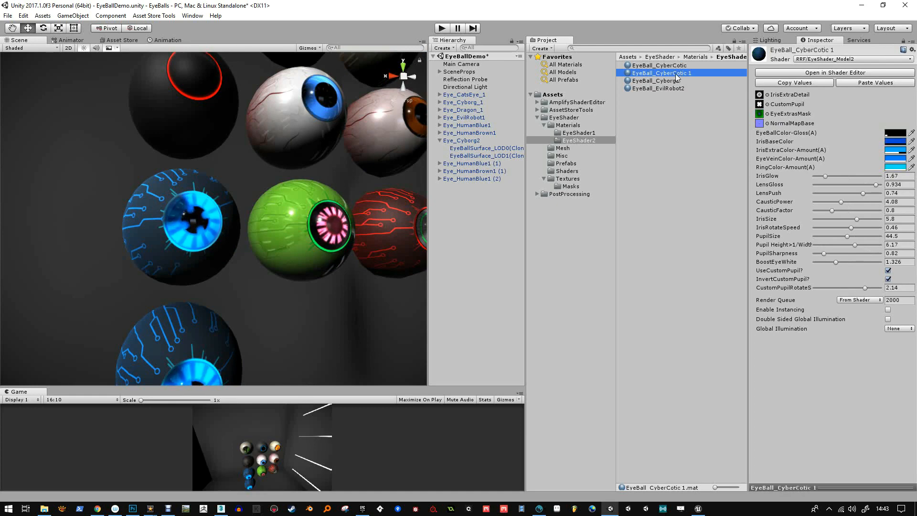
pyautogui.click(677, 80)
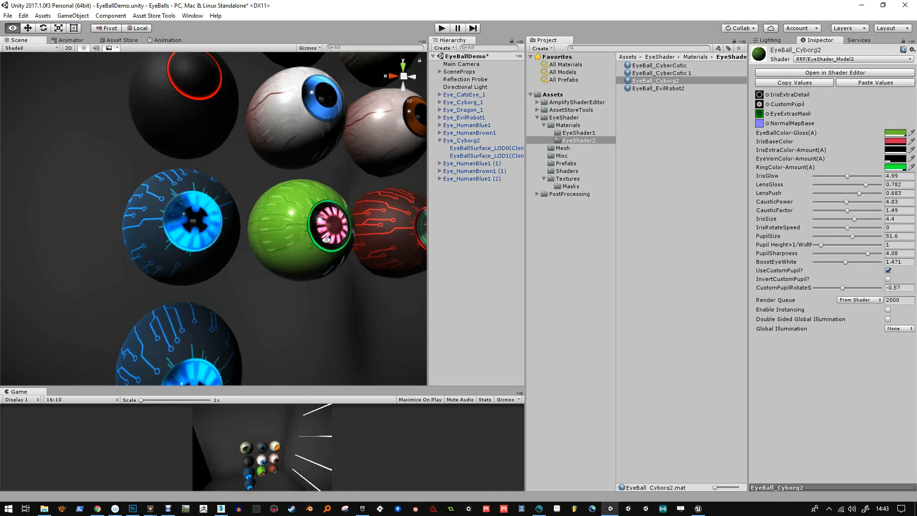
pyautogui.keyDown('alt'); pyautogui.moveTo(326, 240); pyautogui.dragTo(318, 239); pyautogui.keyUp('alt')
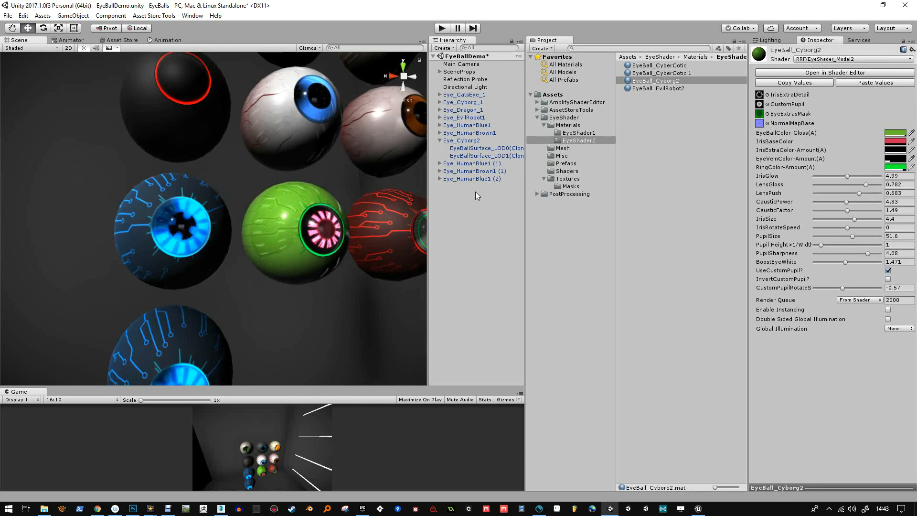
pyautogui.click(490, 179)
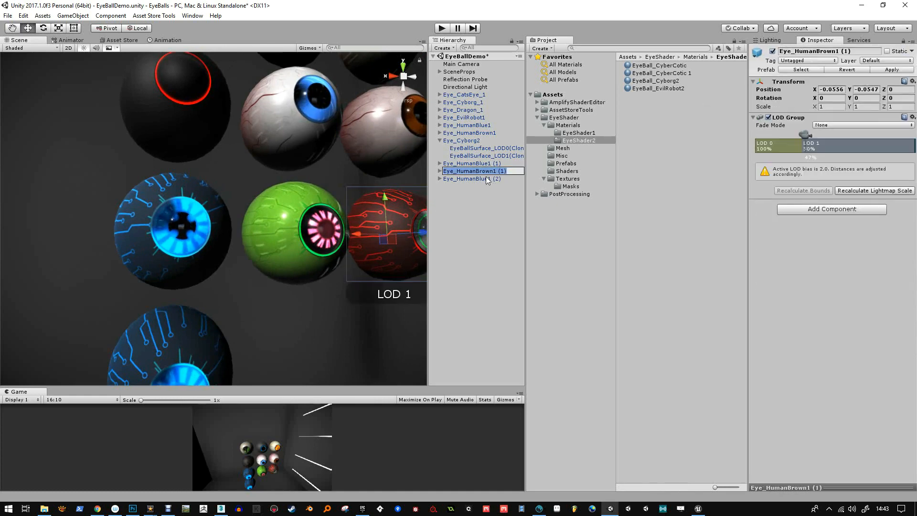
pyautogui.click(487, 163)
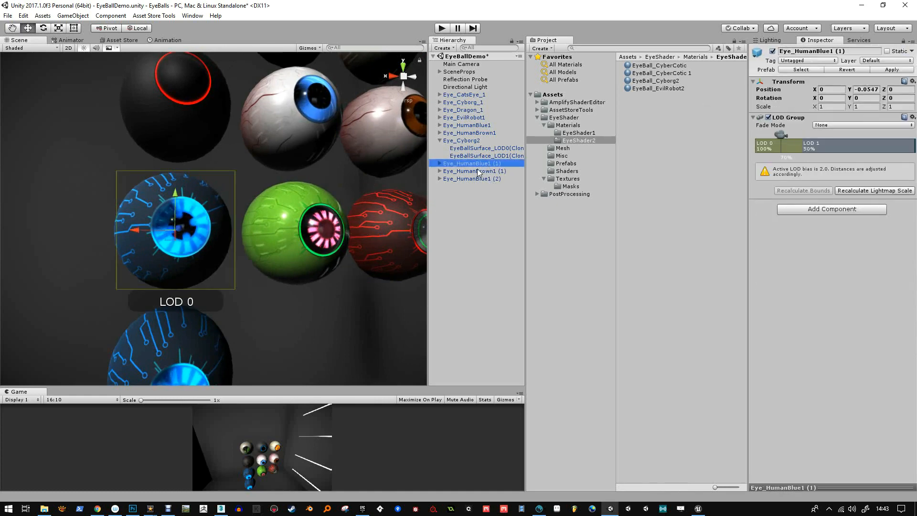
pyautogui.click(483, 171)
pyautogui.click(482, 179)
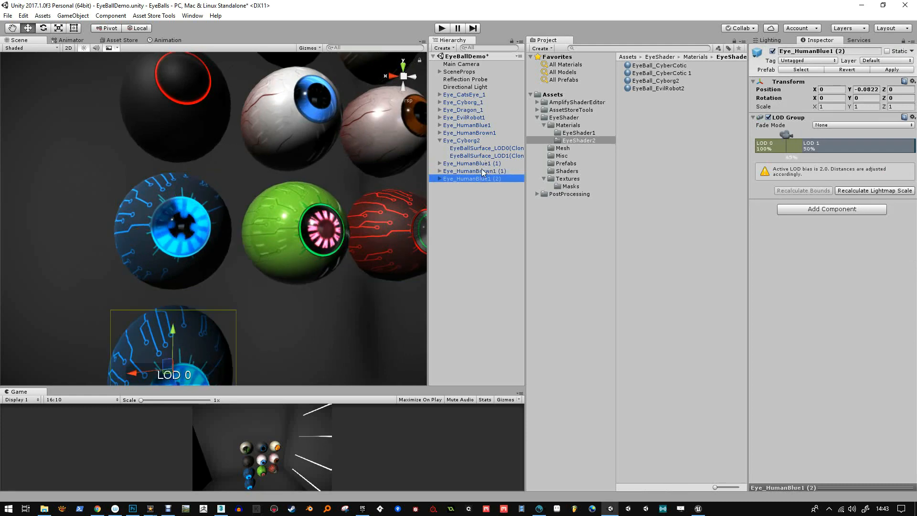
pyautogui.click(482, 171)
pyautogui.click(476, 141)
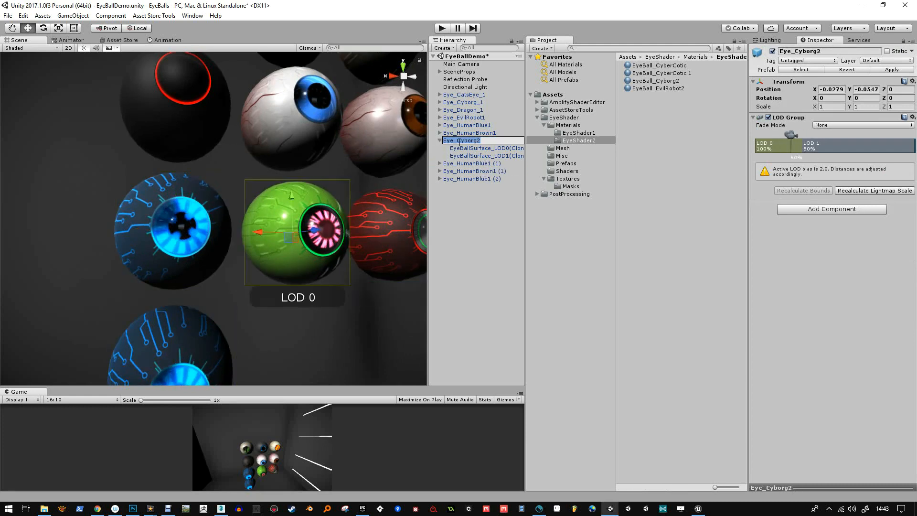
pyautogui.click(483, 186)
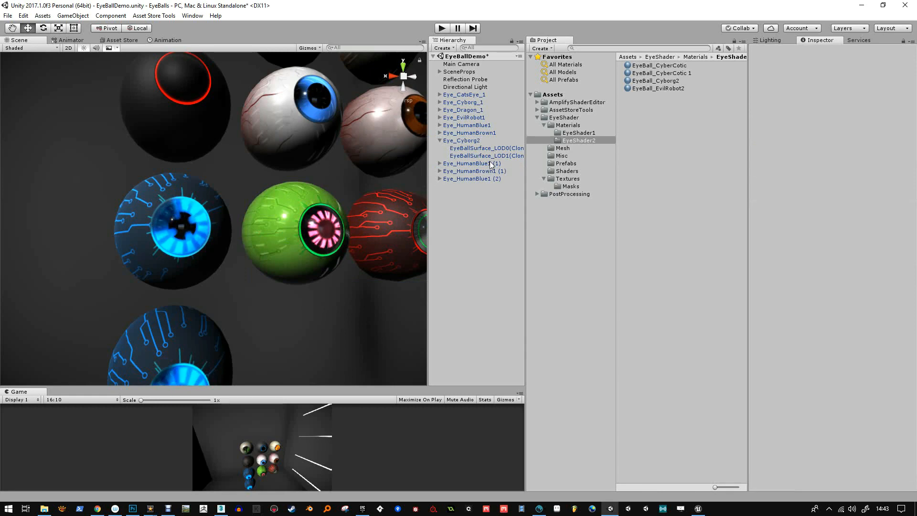
# Rename the original blue circuit eyeball object, Eye_HumanBlue1 (1), to Eye_Cybercotic2, based on its material's name
pyautogui.click(490, 164)
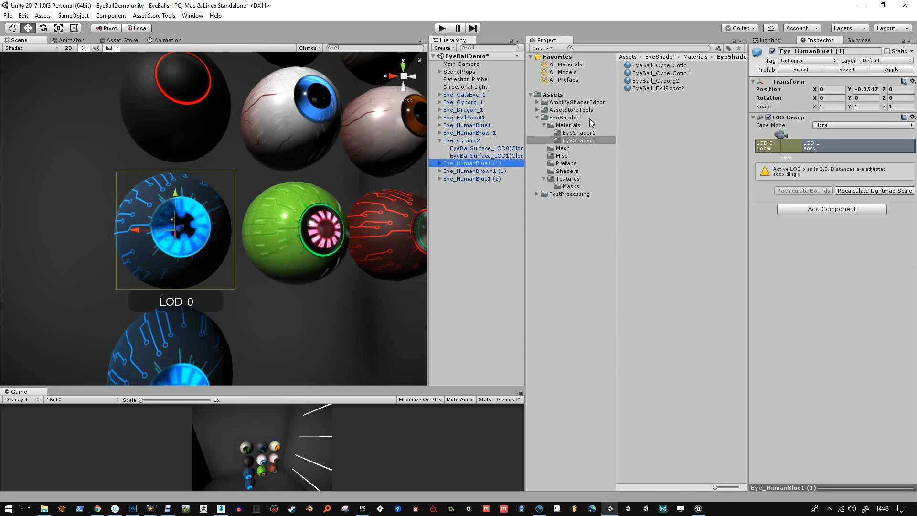
pyautogui.click(665, 66)
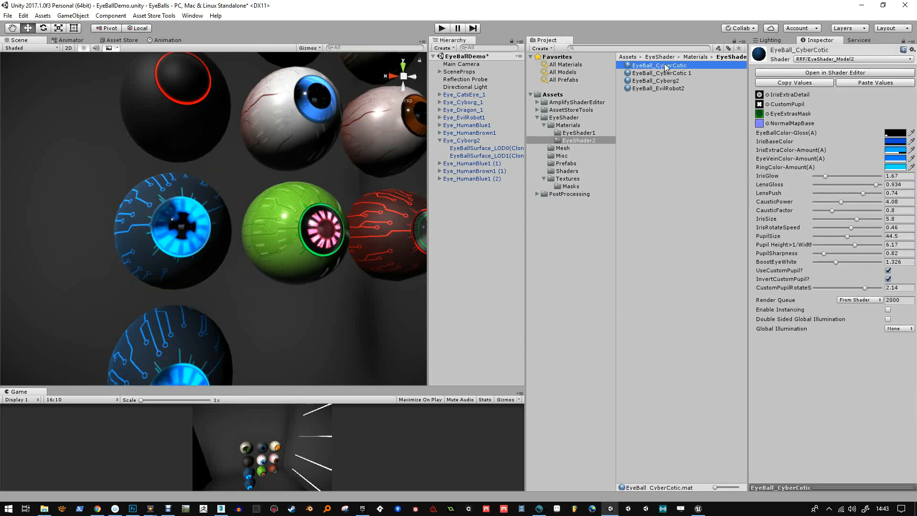
pyautogui.click(477, 164)
pyautogui.press('F2')
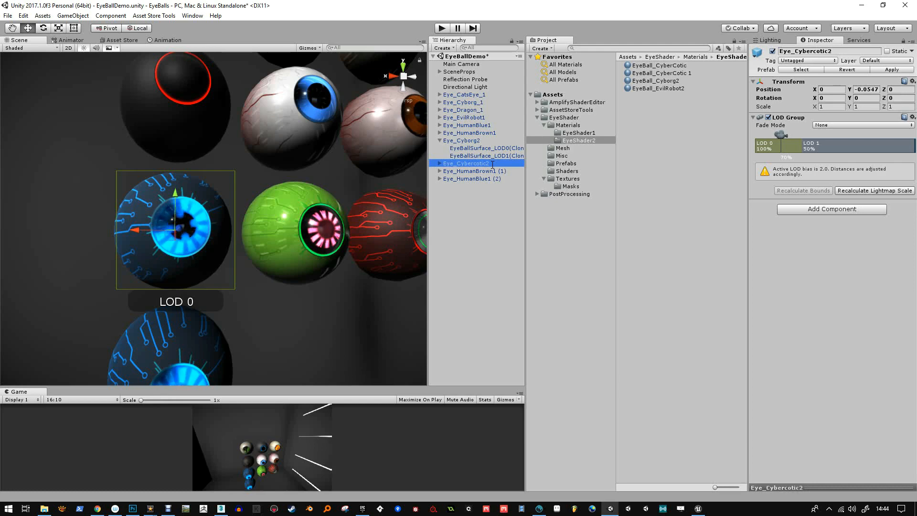
# Save Eye_Cybercotic2 as a prefab in the Prefabs folder and set the prefab's Y position to 0
pyautogui.moveTo(478, 167); pyautogui.dragTo(570, 164)
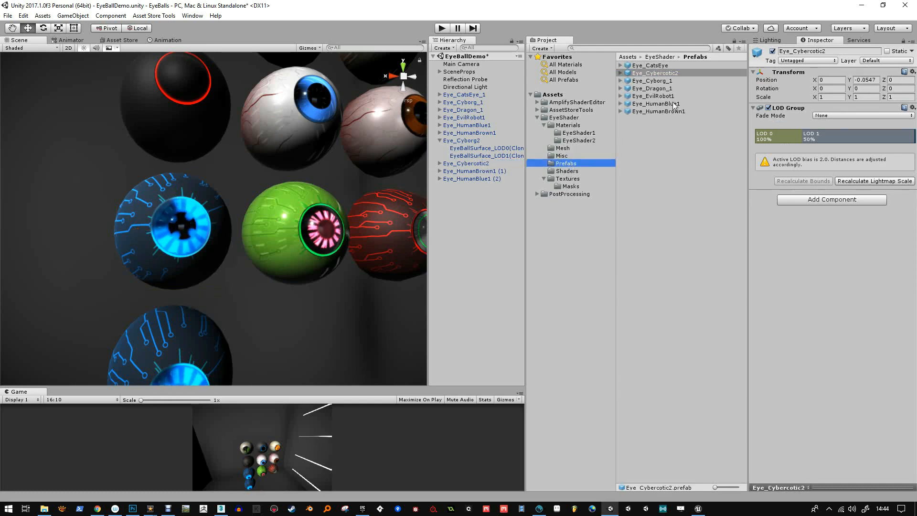
pyautogui.write('0')
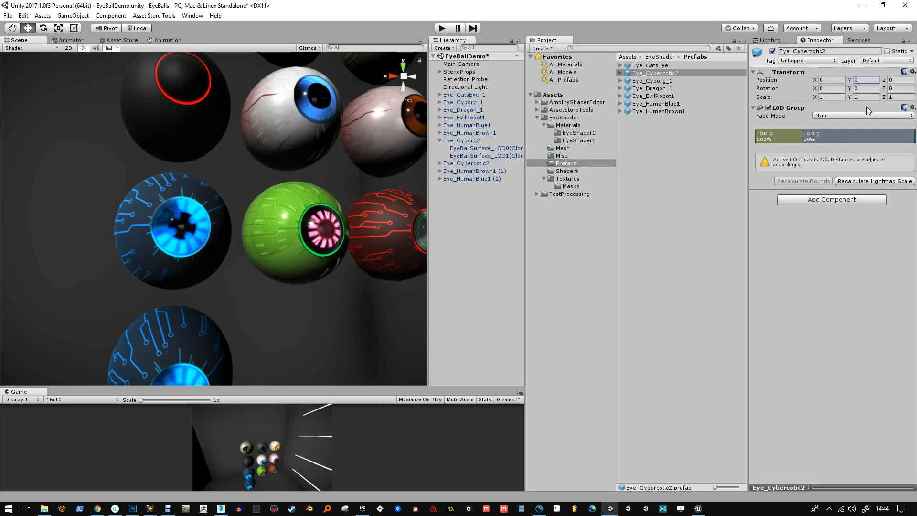
# Check the Transform positions of all the eye prefabs together, from Eye_CatsEye to Eye_HumanBrown1, and of Eye_HumanBlue1 individually
pyautogui.click(676, 68)
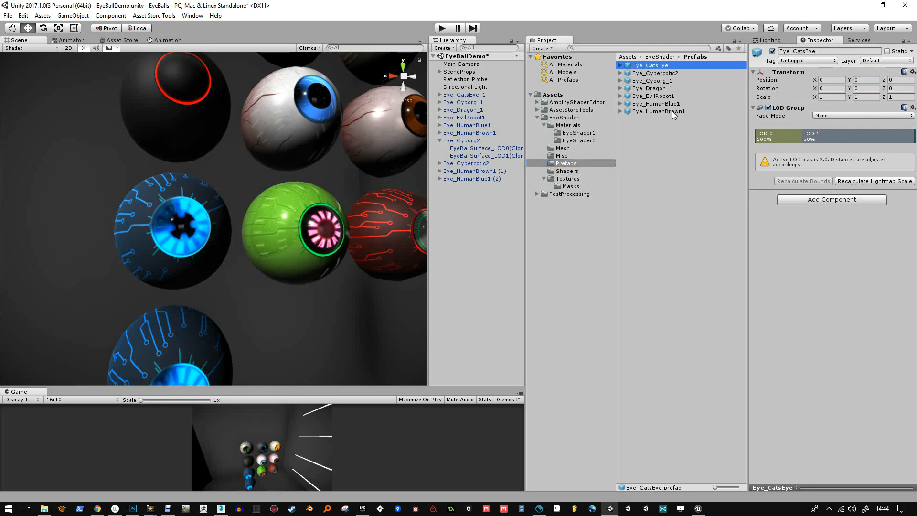
pyautogui.keyDown('shift'); pyautogui.click(672, 111); pyautogui.keyUp('shift')
pyautogui.click(829, 89)
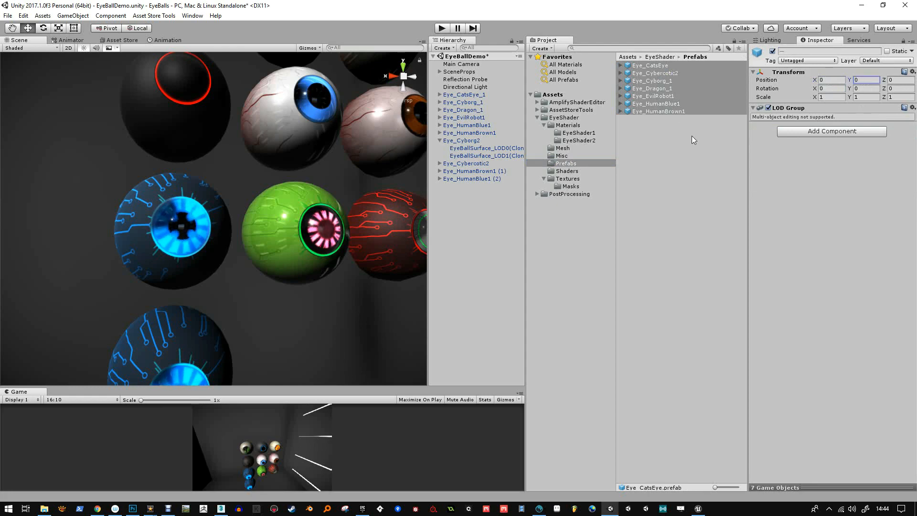
pyautogui.click(671, 105)
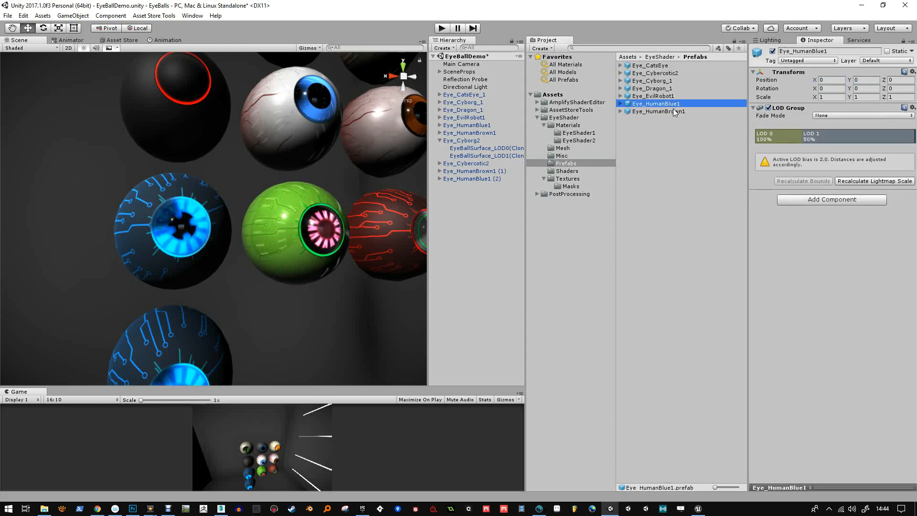
# Rename the red circuit eyeball object, Eye_HumanBrown1 (1), to Eye_EvilRobot2 and save it as a prefab in Prefabs with its position at 0
pyautogui.click(491, 171)
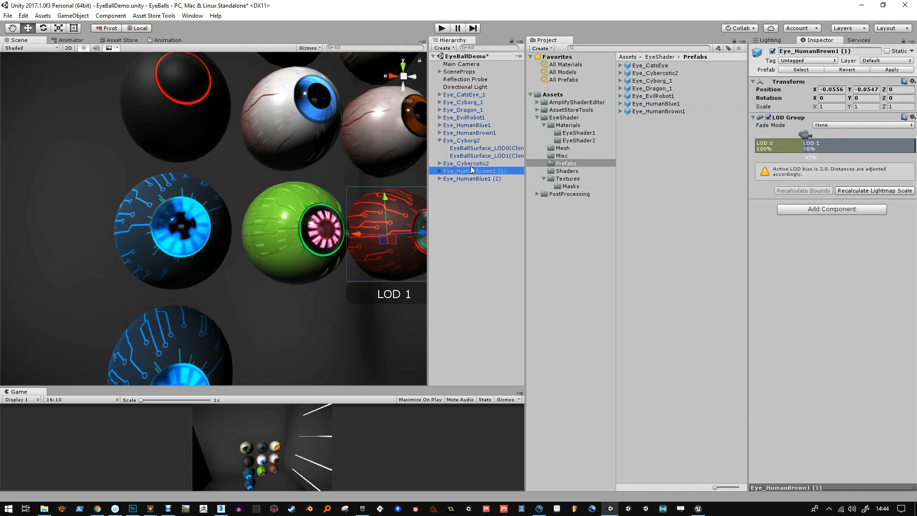
pyautogui.click(504, 171)
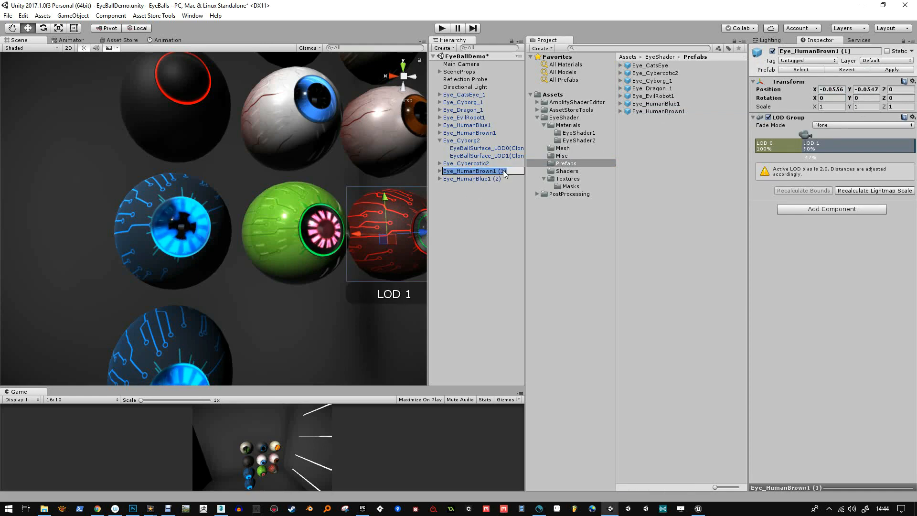
pyautogui.write('Eye_E')
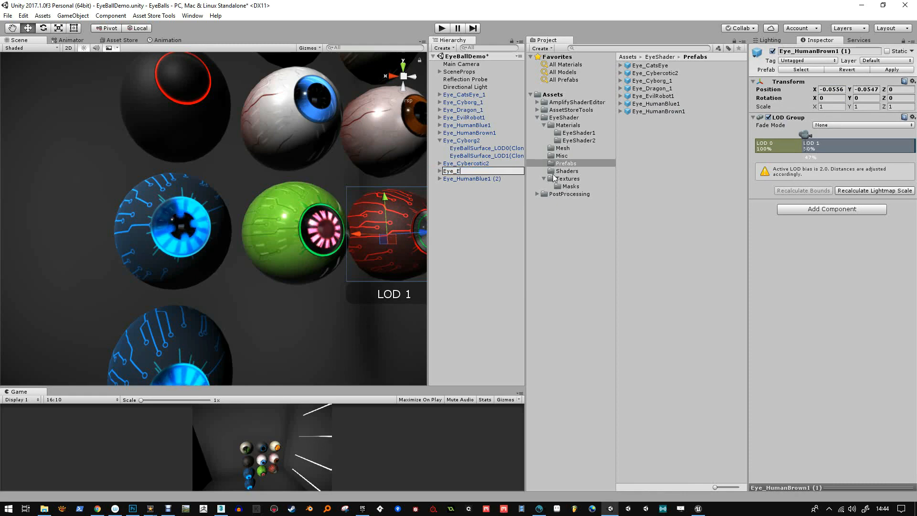
pyautogui.write('vilRobot2')
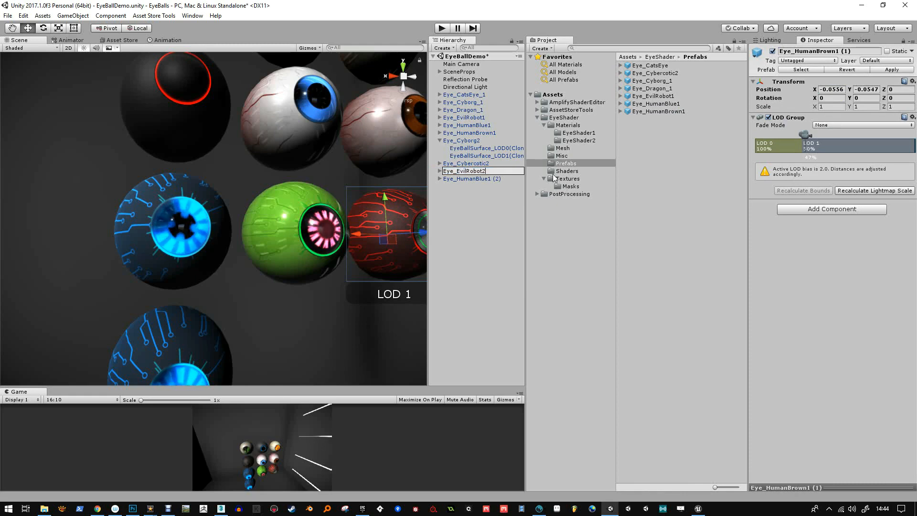
pyautogui.press('Return')
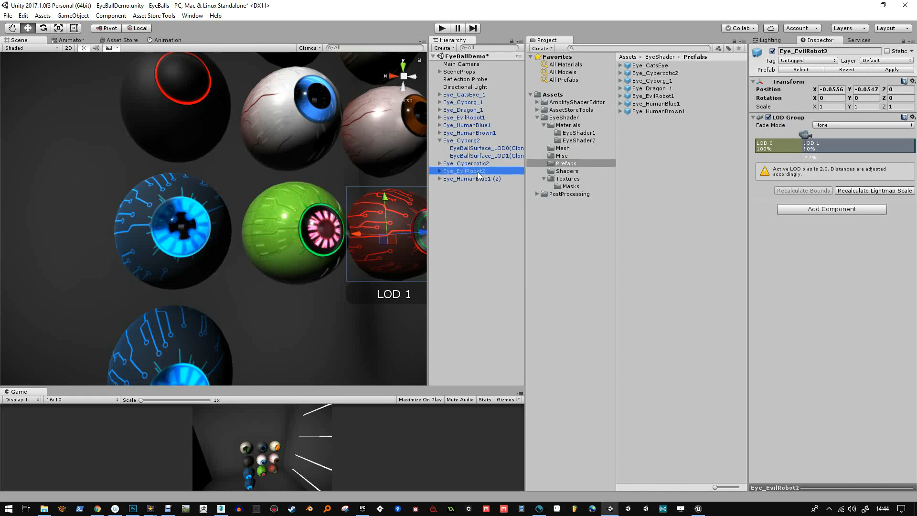
pyautogui.moveTo(479, 175); pyautogui.dragTo(564, 155)
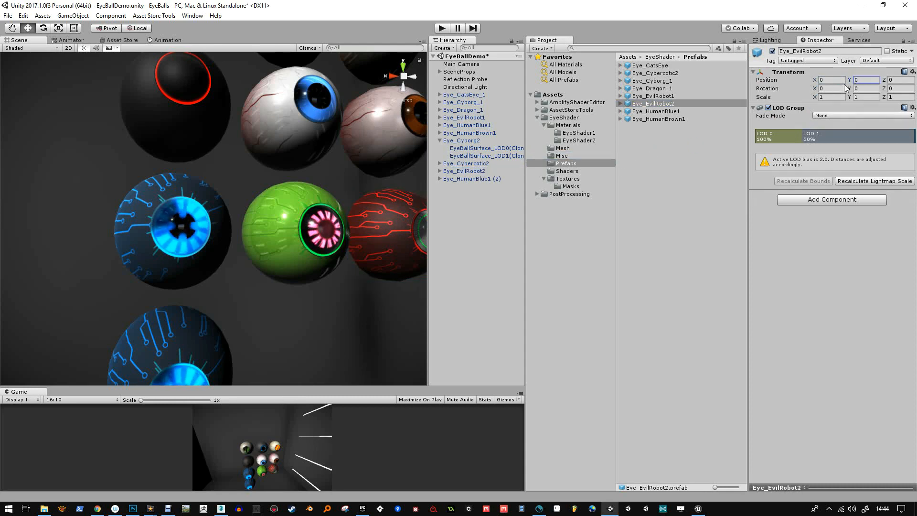
# Rename the duplicated material EyeBall_CyberCotic 1 in the EyeShader2 folder to EyeBall_Demo
pyautogui.moveTo(261, 282); pyautogui.dragTo(276, 241, button='middle')
pyautogui.click(202, 282)
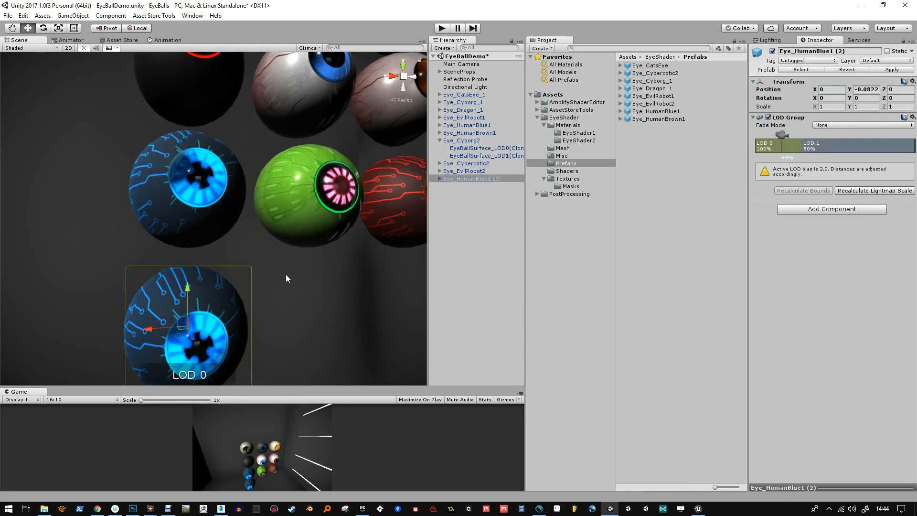
pyautogui.press('f')
pyautogui.keyDown('alt'); pyautogui.moveTo(252, 243); pyautogui.dragTo(256, 228); pyautogui.keyUp('alt')
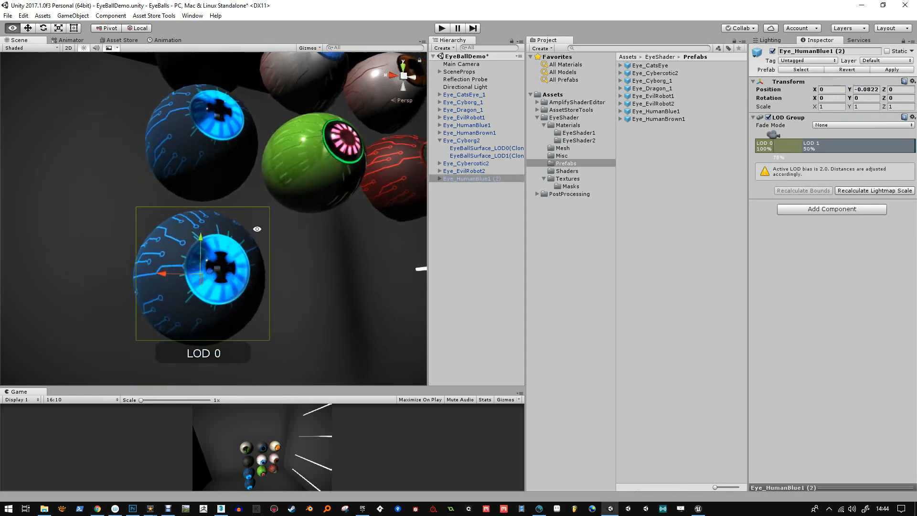
pyautogui.click(589, 140)
pyautogui.click(672, 73)
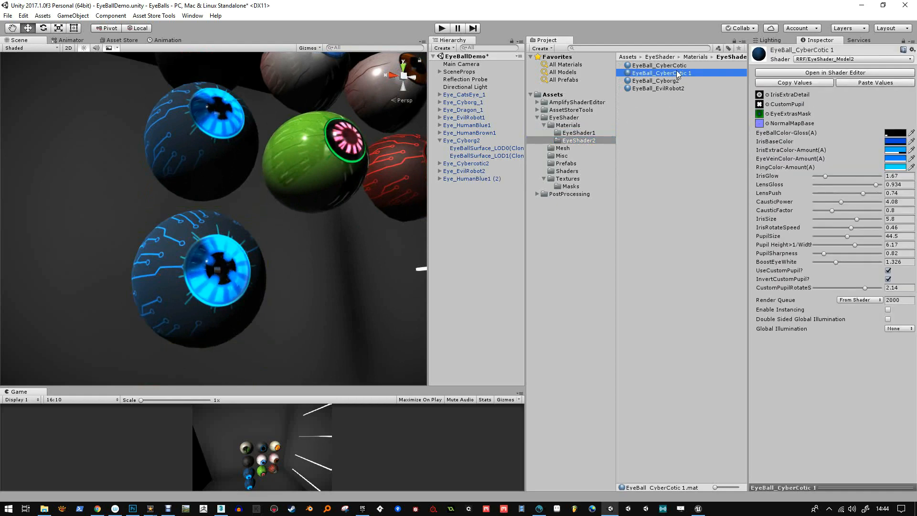
pyautogui.click(678, 74)
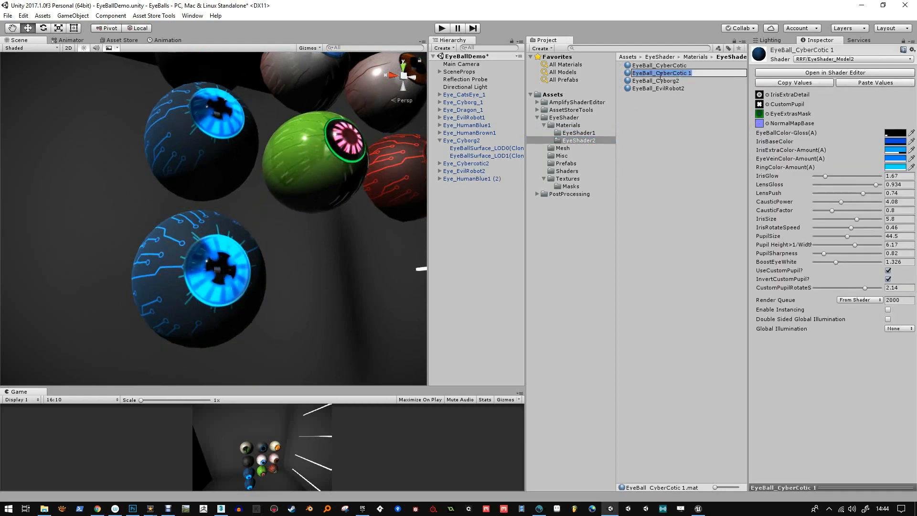
pyautogui.write('EyeBall_Demo')
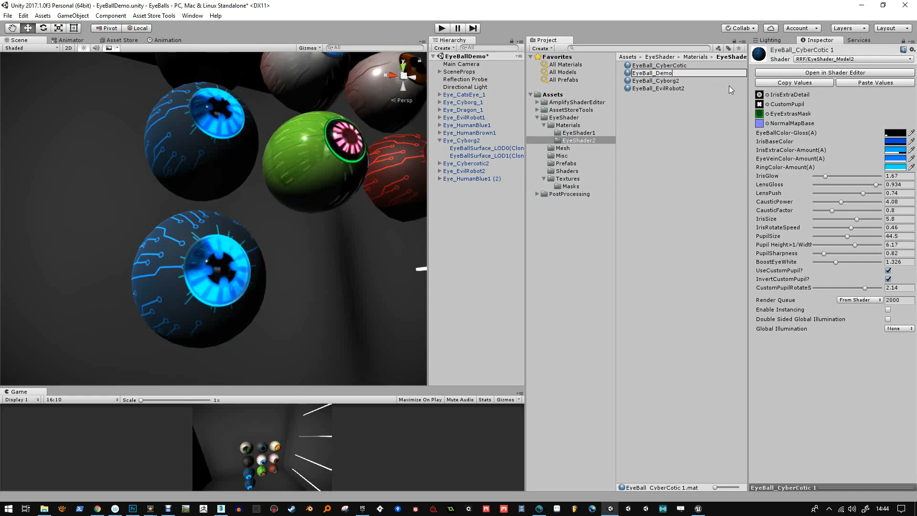
pyautogui.press('Return')
# Rename the duplicated blue eyeball object, Eye_HumanBlue1 (2), to Eye_Demo
pyautogui.click(487, 177)
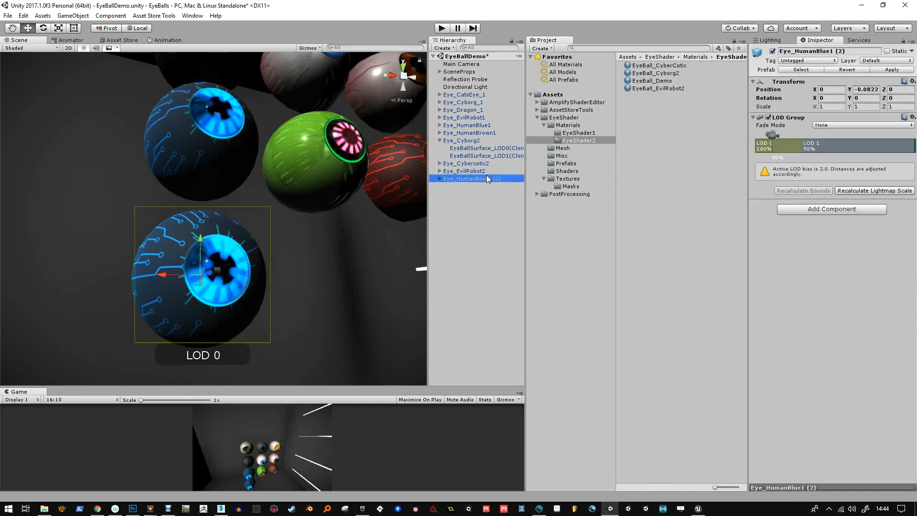
pyautogui.click(488, 177)
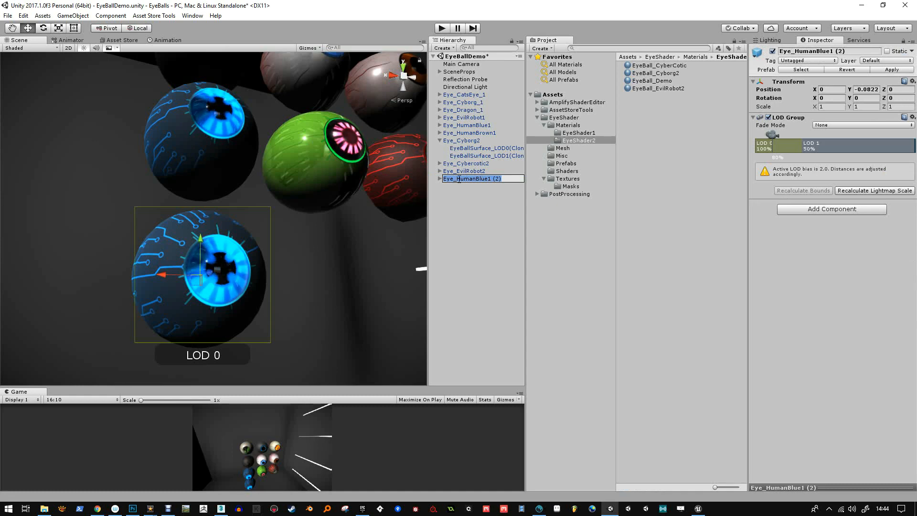
pyautogui.write('Demo')
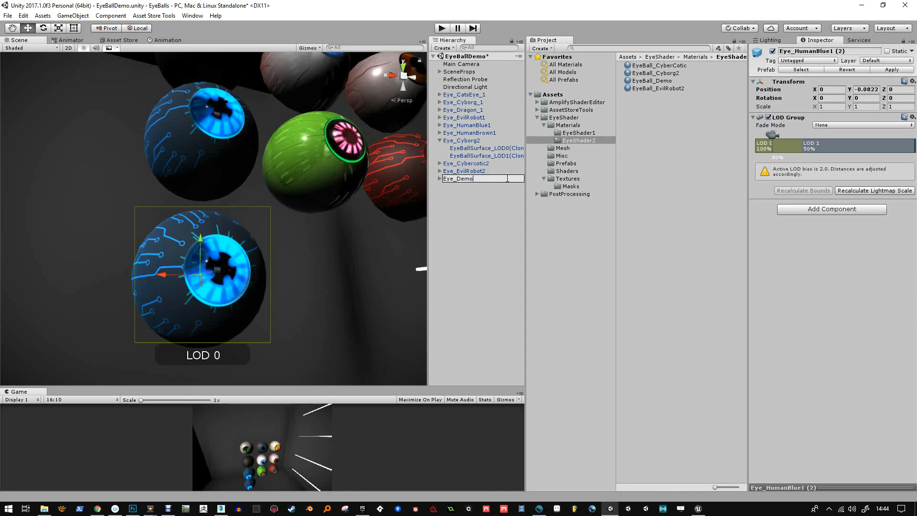
# Set IrisGlow and LensGloss of EyeBall_Demo to 0 and assign the material to the Eye_Demo eyeball's surfaces
pyautogui.click(658, 82)
pyautogui.moveTo(826, 177); pyautogui.dragTo(784, 182)
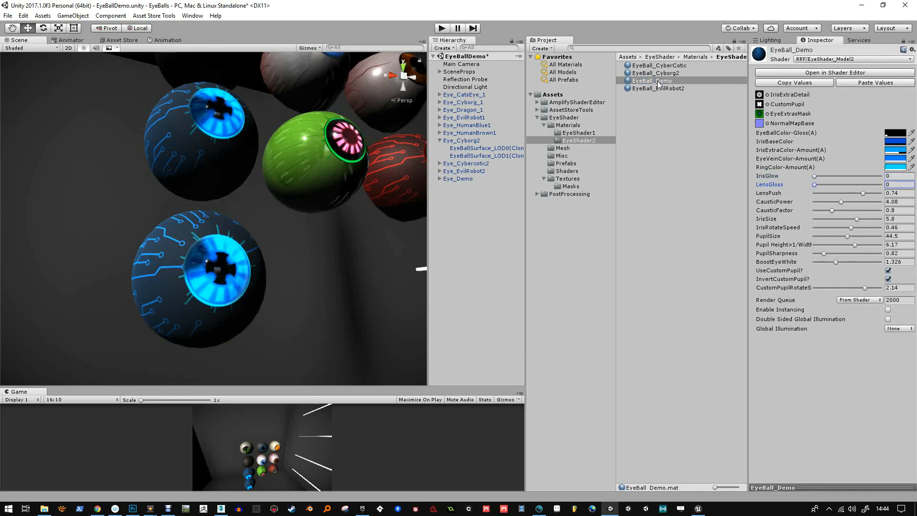
pyautogui.moveTo(658, 82); pyautogui.dragTo(179, 266)
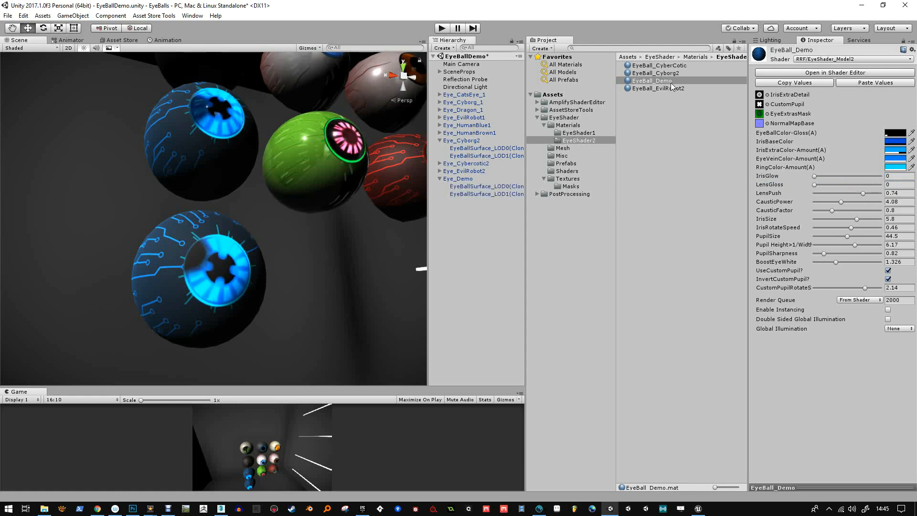
pyautogui.moveTo(668, 84); pyautogui.dragTo(500, 173)
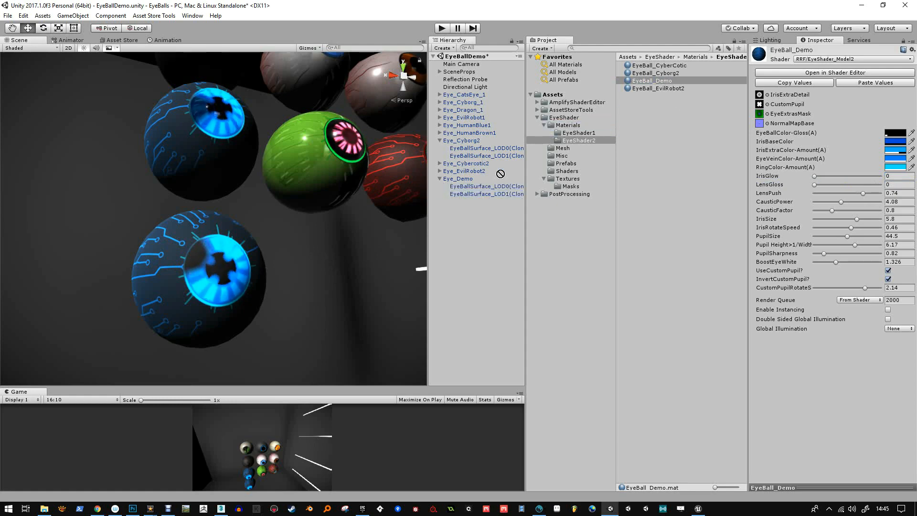
# Lower the EyeBall_Demo values from LensPush to PupilSharpness to their minimums, with IrisSize at -20 and IrisRotateSpeed at -4
pyautogui.keyDown('alt'); pyautogui.moveTo(237, 330); pyautogui.dragTo(264, 279, button='right'); pyautogui.keyUp('alt')
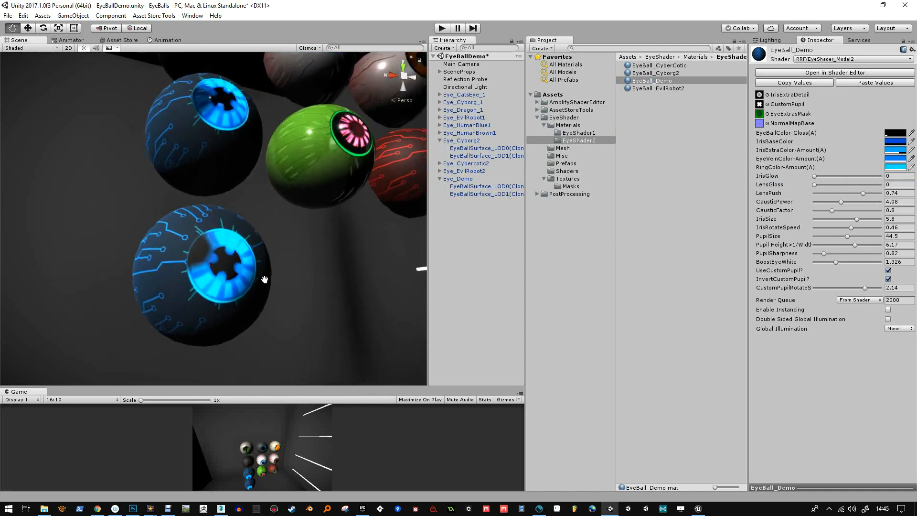
pyautogui.moveTo(265, 279); pyautogui.dragTo(271, 263, button='middle')
pyautogui.moveTo(863, 193); pyautogui.dragTo(795, 206)
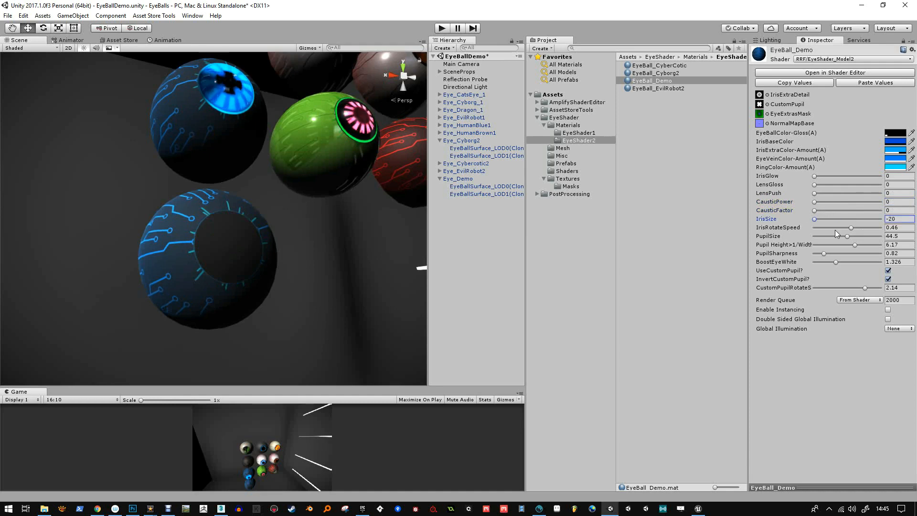
pyautogui.moveTo(846, 236); pyautogui.dragTo(827, 245)
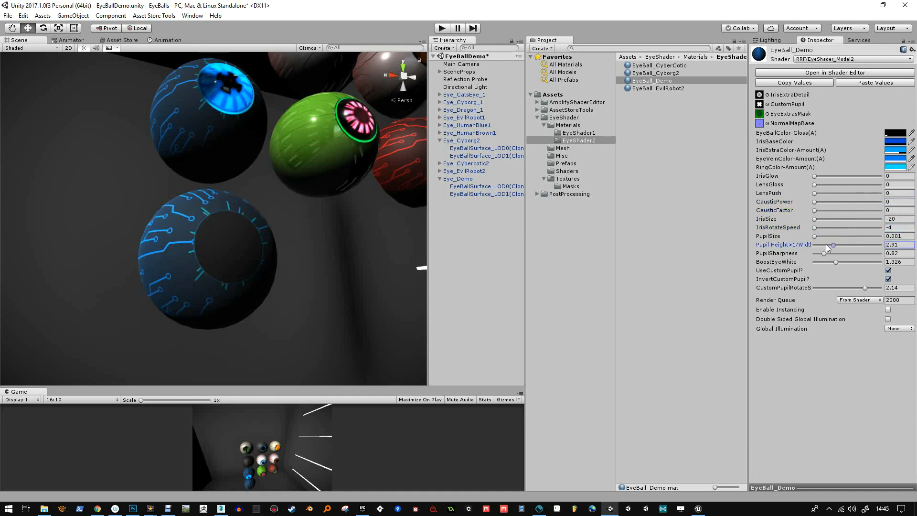
# Reset the EyeBall_Demo material to the shader's default values and inspect the Eye_Demo eyeball beside the others
pyautogui.click(913, 50)
pyautogui.click(855, 60)
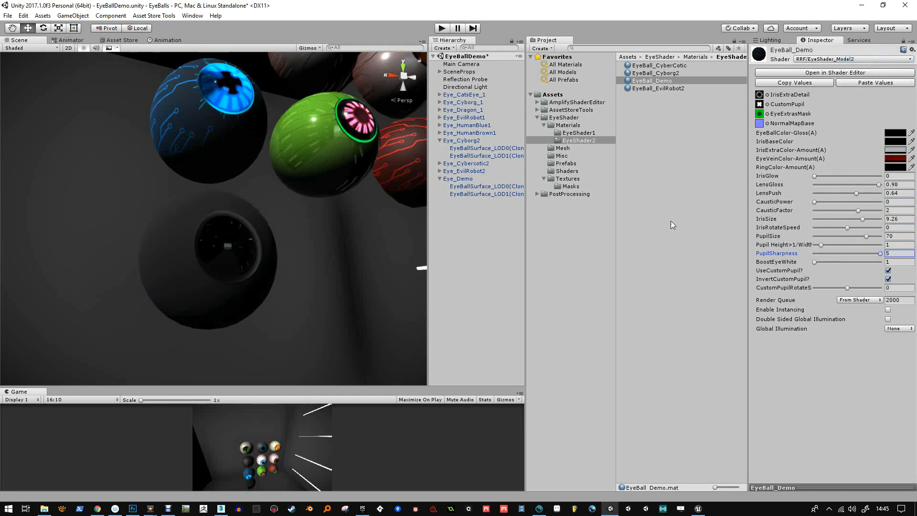
pyautogui.moveTo(250, 213)
pyautogui.keyDown('alt'); pyautogui.mouseDown()
pyautogui.moveTo(209, 223)
pyautogui.moveTo(252, 227)
pyautogui.mouseUp(); pyautogui.keyUp('alt')
pyautogui.keyDown('alt'); pyautogui.moveTo(252, 226); pyautogui.dragTo(223, 223, button='right'); pyautogui.keyUp('alt')
pyautogui.keyDown('alt'); pyautogui.moveTo(222, 223); pyautogui.dragTo(248, 235, button='middle'); pyautogui.keyUp('alt')
pyautogui.keyDown('alt'); pyautogui.moveTo(248, 236); pyautogui.dragTo(343, 4, button='right'); pyautogui.keyUp('alt')
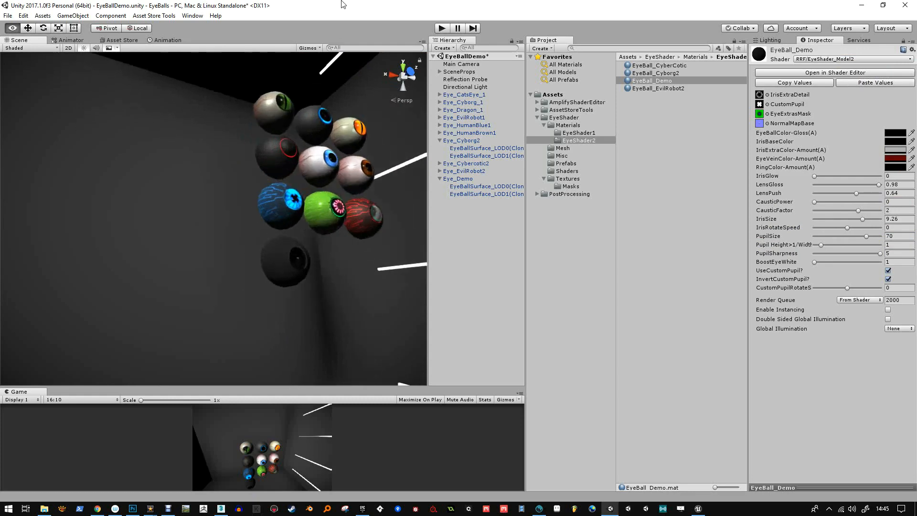
pyautogui.keyDown('alt'); pyautogui.moveTo(266, 228); pyautogui.dragTo(218, 210); pyautogui.keyUp('alt')
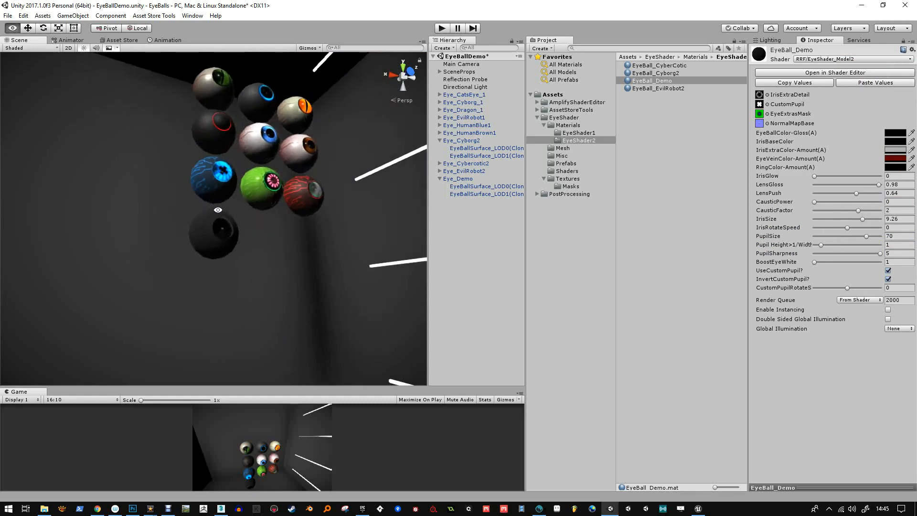
pyautogui.click(211, 238)
pyautogui.press('f')
pyautogui.keyDown('alt'); pyautogui.moveTo(210, 238); pyautogui.dragTo(334, 293, button='right'); pyautogui.keyUp('alt')
# Set the EyeBallColor-Gloss colour of the EyeBall_Demo material to white
pyautogui.click(672, 90)
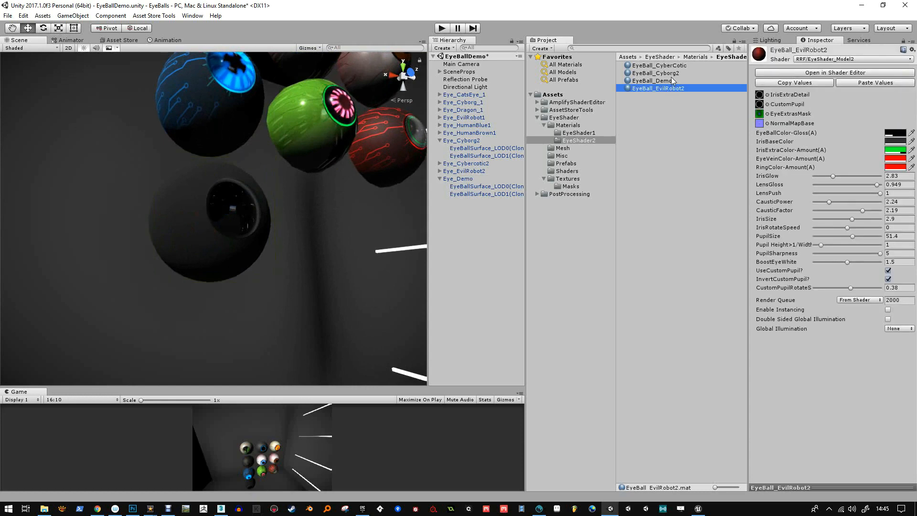
pyautogui.click(587, 132)
pyautogui.click(587, 140)
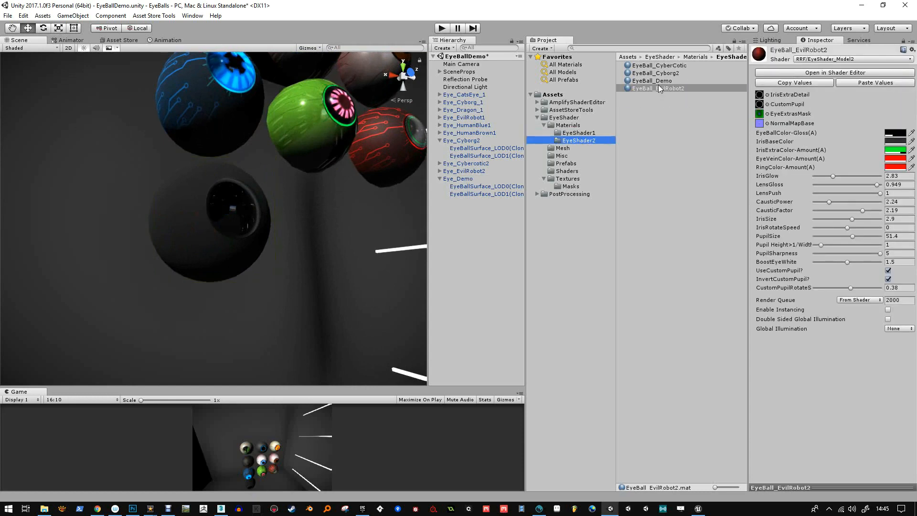
pyautogui.click(659, 82)
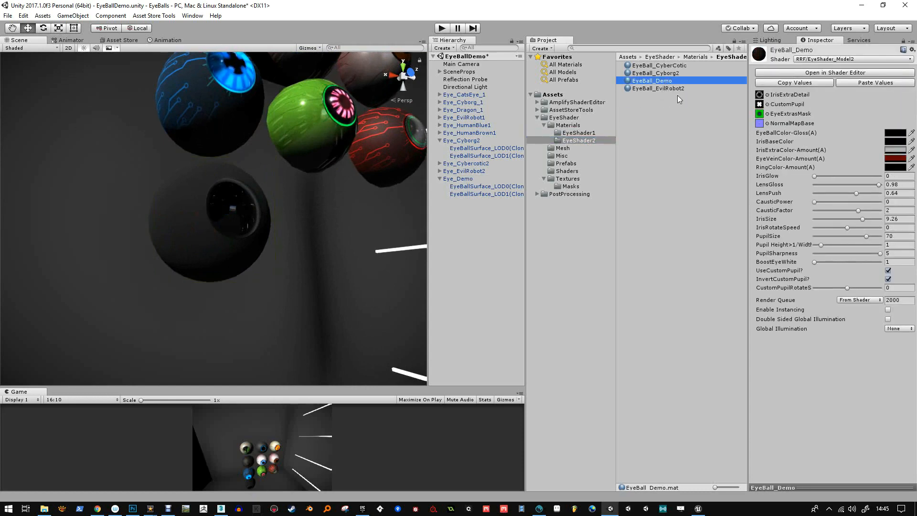
pyautogui.click(895, 134)
pyautogui.moveTo(660, 292); pyautogui.dragTo(627, 270)
pyautogui.click(722, 237)
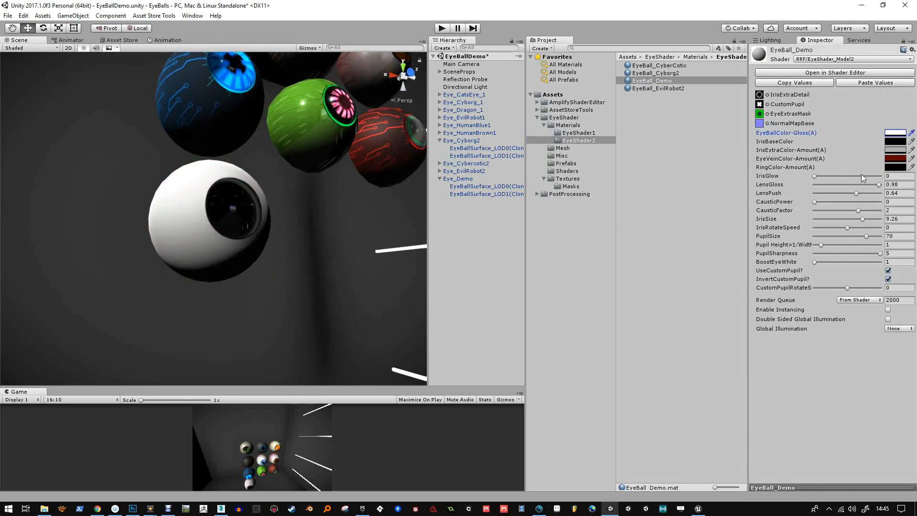
# Set the IrisBaseColor of EyeBall_Demo to bright green, hex 68FF00EE
pyautogui.click(892, 142)
pyautogui.click(697, 308)
pyautogui.click(710, 327)
pyautogui.moveTo(696, 284); pyautogui.dragTo(701, 276)
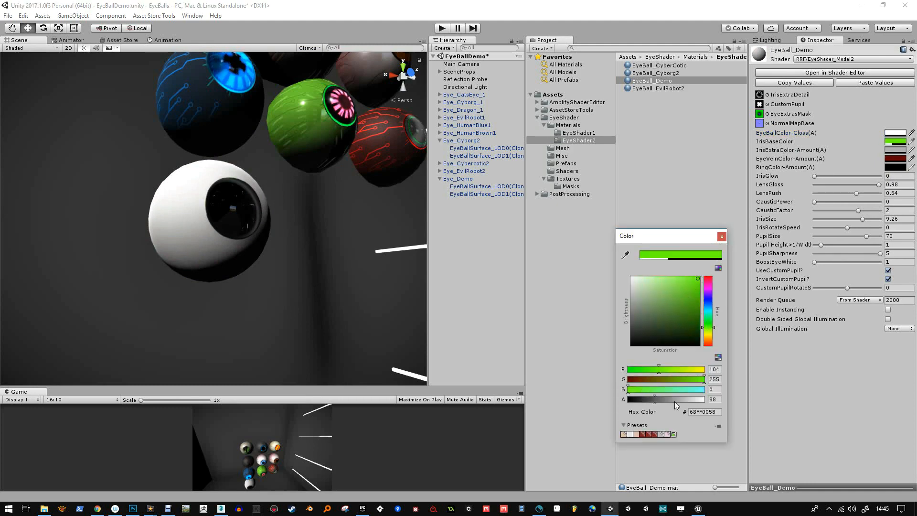
pyautogui.click(722, 237)
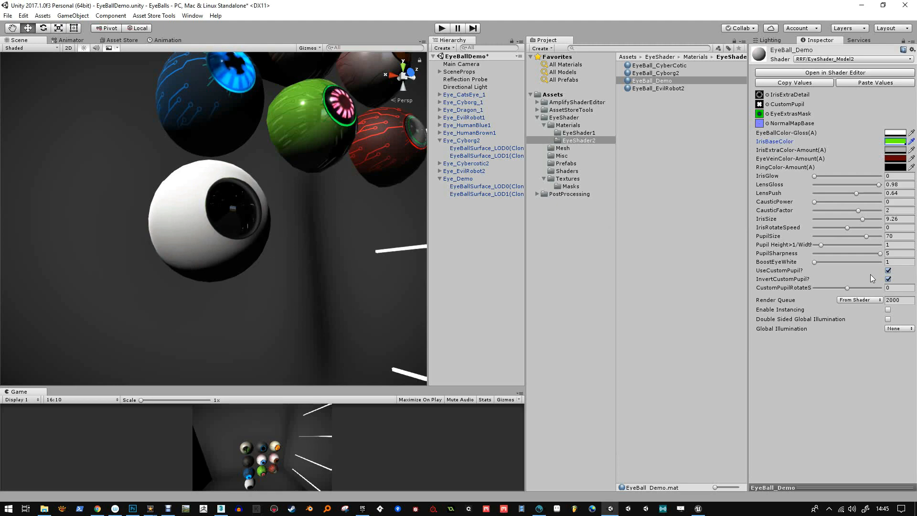
# Disable UseCustomPupil and set PupilSize to 51.3, Pupil Height to 1.96, PupilSharpness to 2.69 and IrisRotateSpeed to -0.23
pyautogui.click(888, 270)
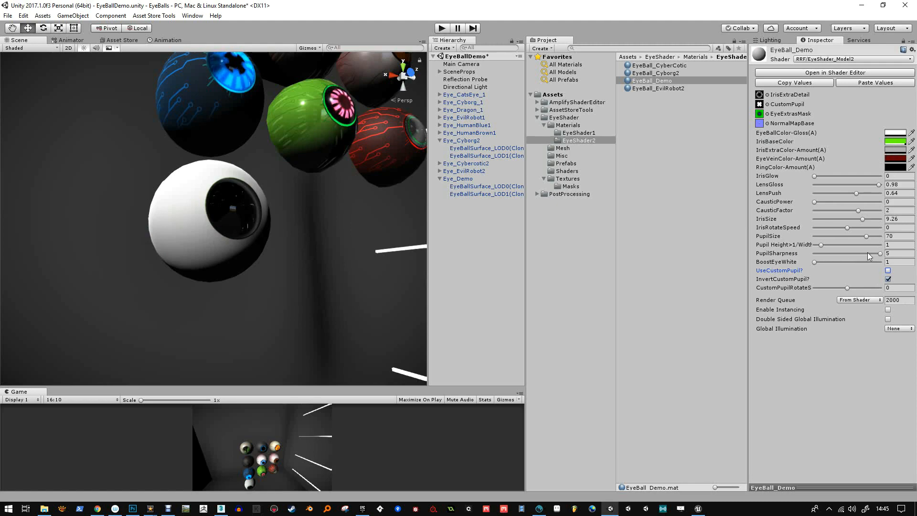
pyautogui.moveTo(864, 235); pyautogui.dragTo(816, 262)
pyautogui.click(845, 228)
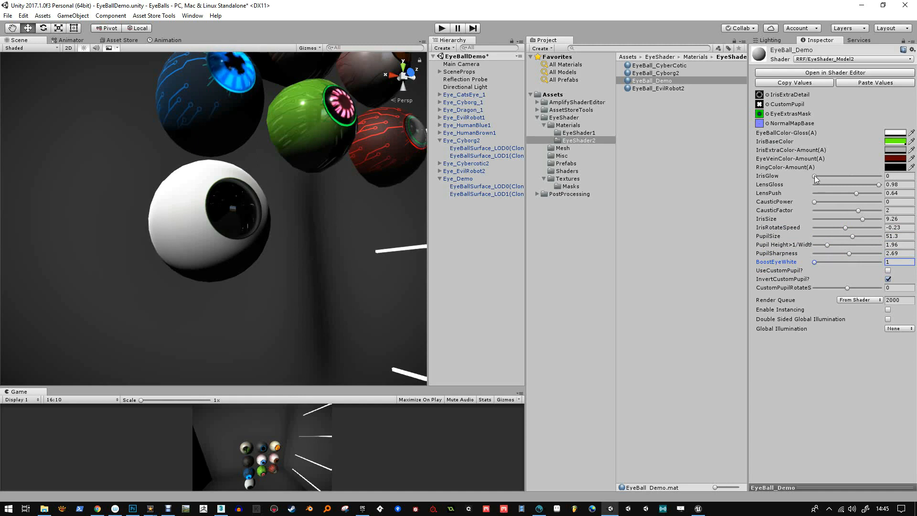
# Light up the green iris by setting CausticPower to 2.11 and CausticFactor to 0.59
pyautogui.moveTo(815, 176); pyautogui.dragTo(831, 201)
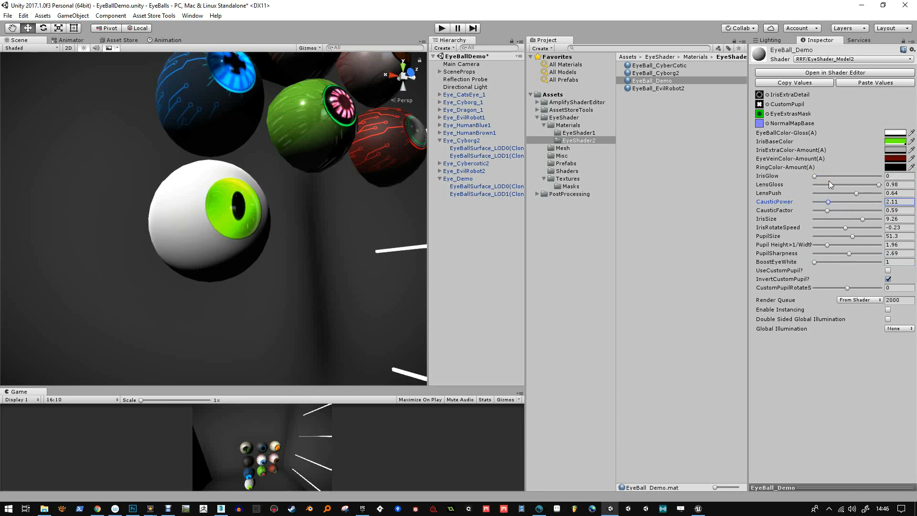
pyautogui.scroll(5, 327, 231)
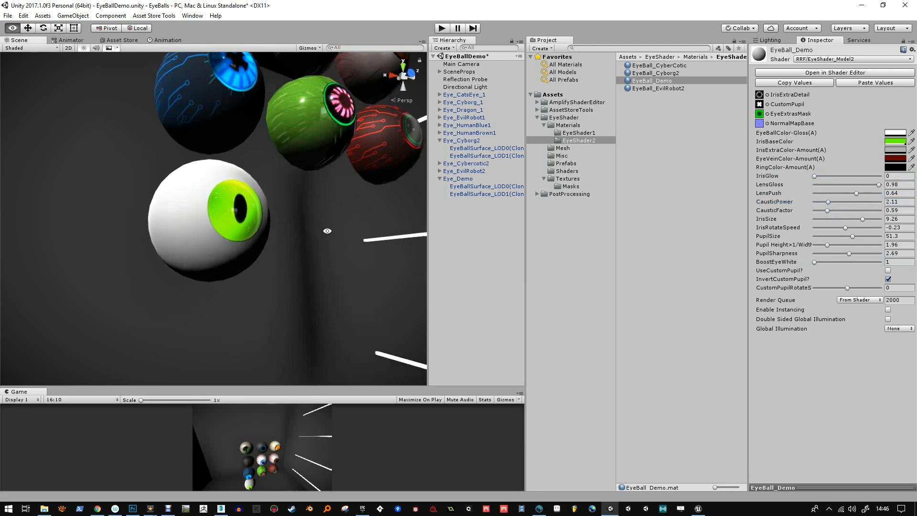
pyautogui.scroll(3, 316, 260)
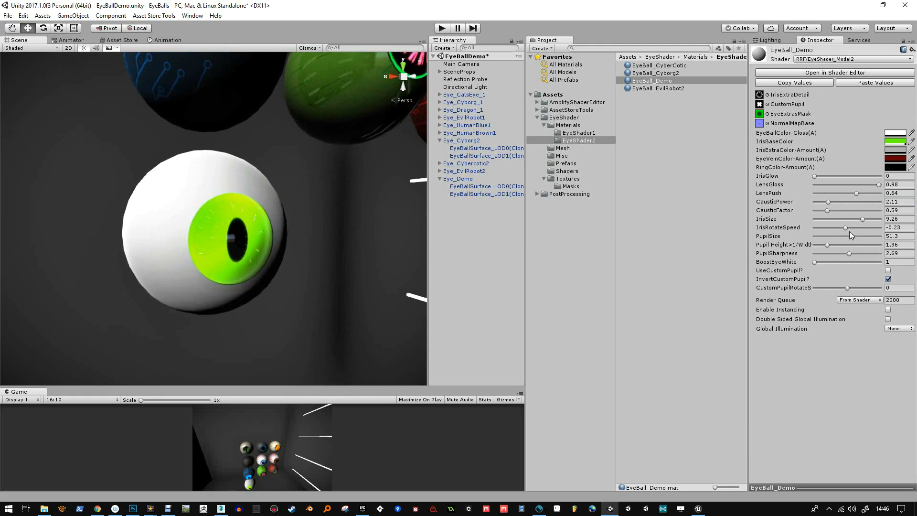
# Set PupilSize to 63.8, Pupil Height to 2.83 and PupilSharpness to 1.45, and compare the pupil with UseCustomPupil enabled, leaving it disabled
pyautogui.moveTo(852, 237); pyautogui.dragTo(833, 251)
pyautogui.click(887, 271)
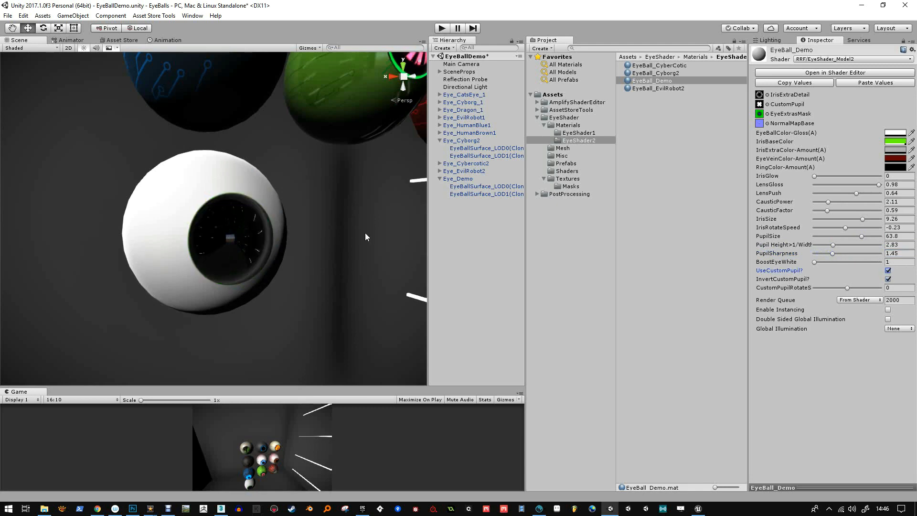
pyautogui.click(888, 270)
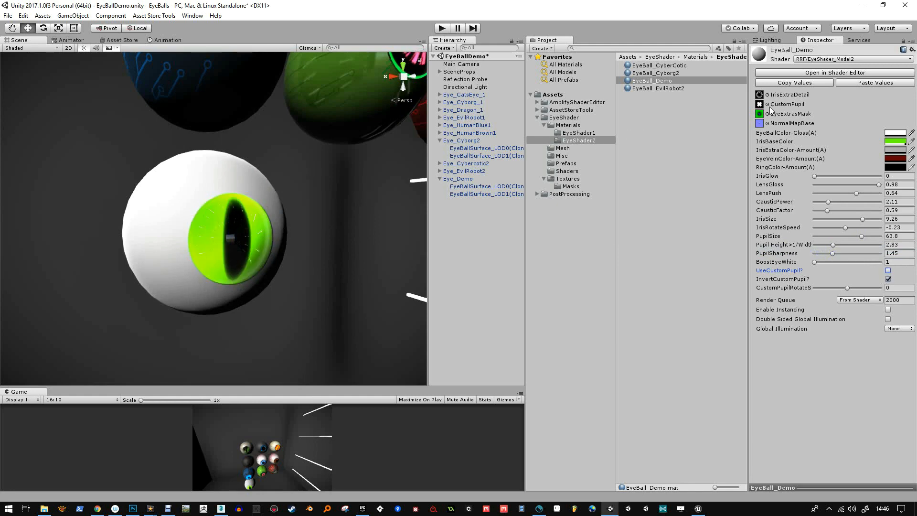
# Enable UseCustomPupil on EyeBall_Demo and look through the mask textures MaskBinary1, MaskIrisDashes, MaskShape1 and MaskShape2 in the Masks folder
pyautogui.click(888, 270)
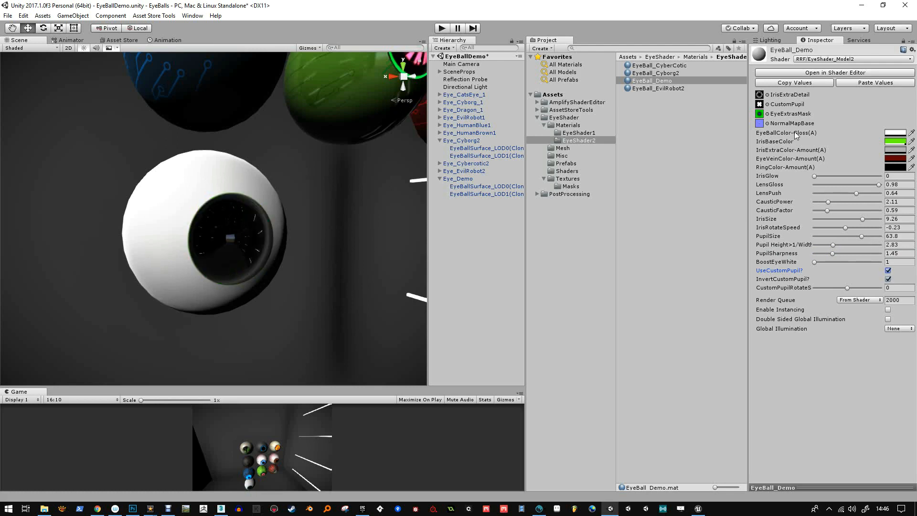
pyautogui.click(760, 104)
pyautogui.click(639, 89)
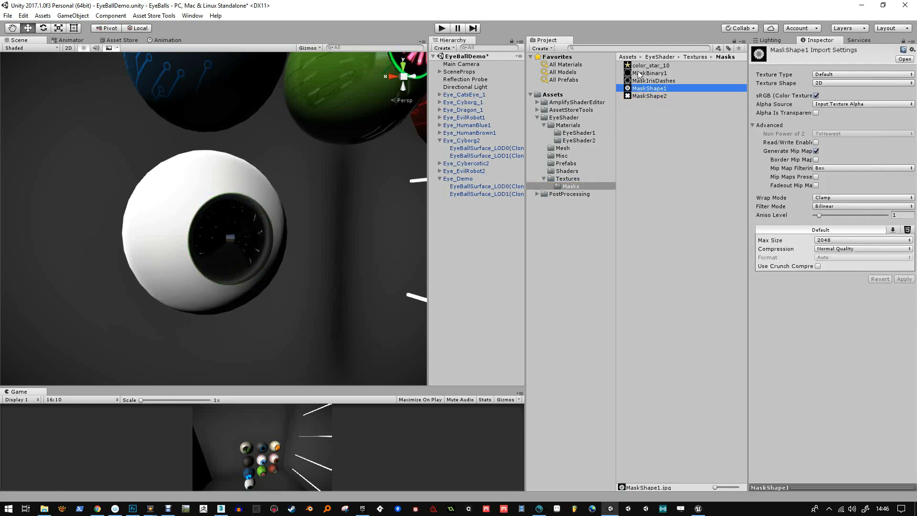
pyautogui.click(638, 72)
pyautogui.click(638, 80)
pyautogui.click(639, 89)
pyautogui.click(640, 96)
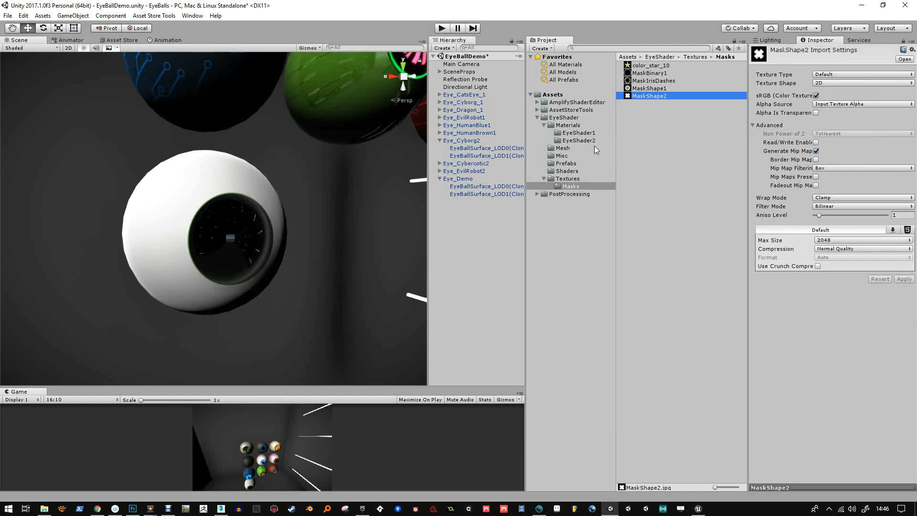
# Delete the color_star_10 texture from the Masks folder and select MaskShape2
pyautogui.click(649, 68)
pyautogui.press('Delete')
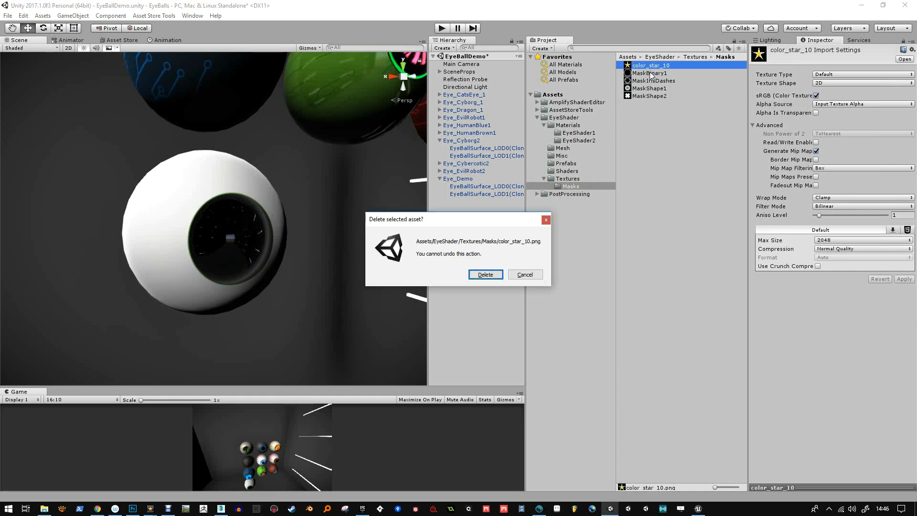
pyautogui.click(486, 274)
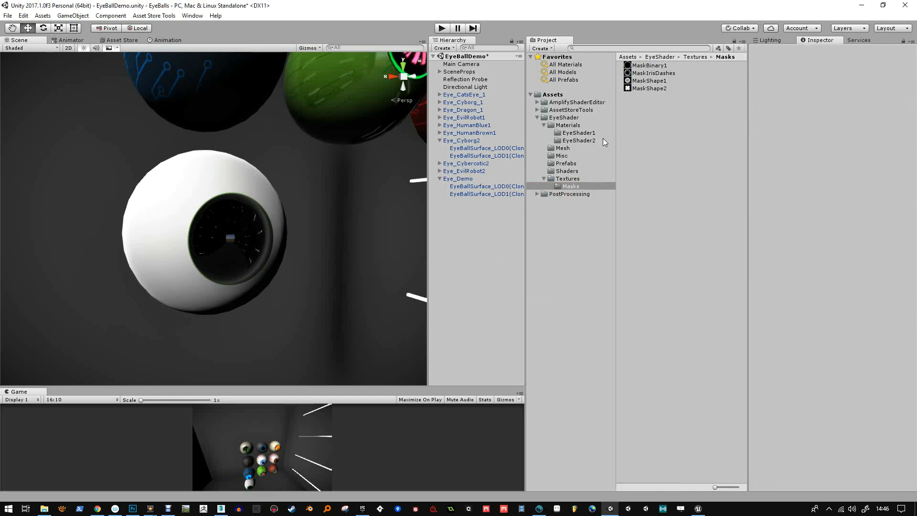
pyautogui.click(637, 89)
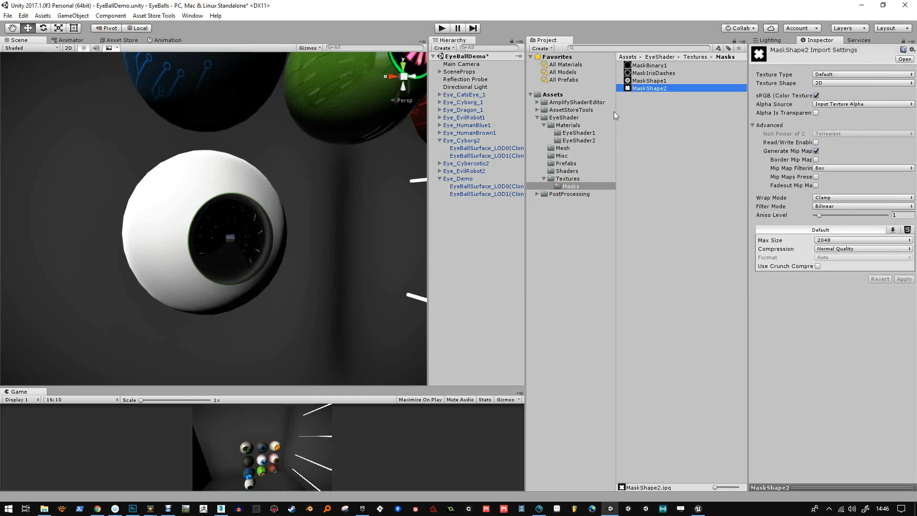
# Reselect the EyeBall_Demo material and set its EyeBallColor-Gloss alpha to 221, IrisGlow to 0.65 and LensGloss to 0.922
pyautogui.click(572, 171)
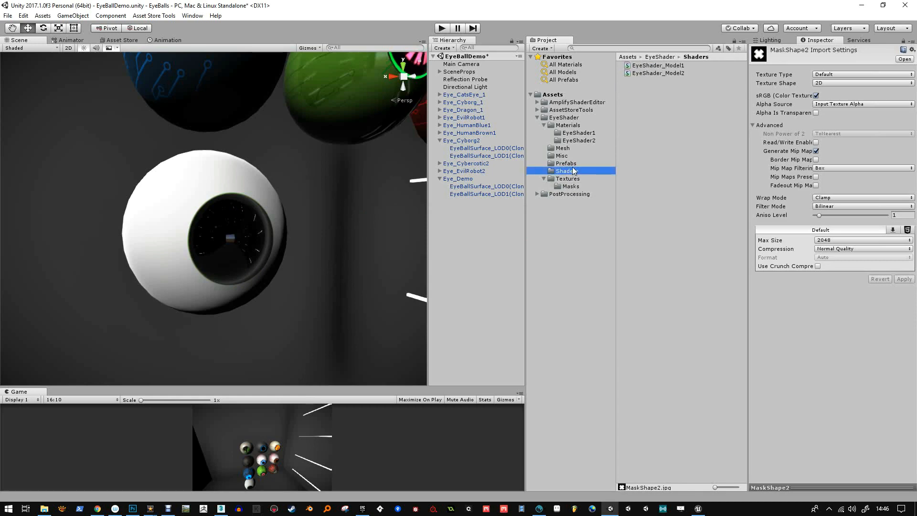
pyautogui.click(578, 141)
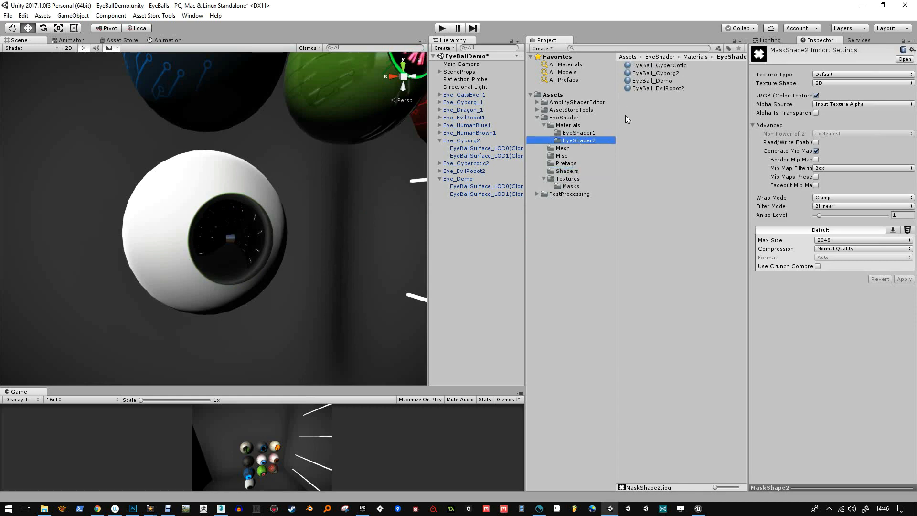
pyautogui.click(661, 82)
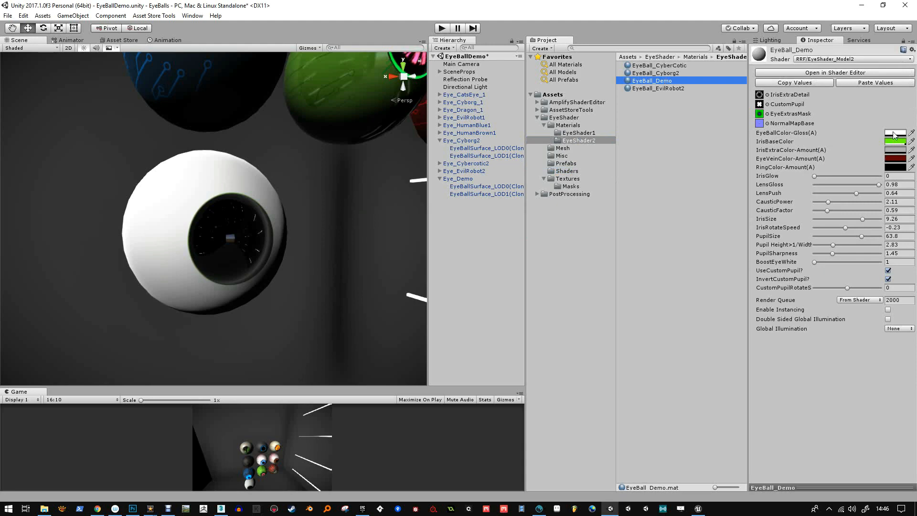
pyautogui.click(894, 133)
pyautogui.moveTo(646, 400)
pyautogui.mouseDown()
pyautogui.moveTo(700, 406)
pyautogui.moveTo(693, 410)
pyautogui.mouseUp()
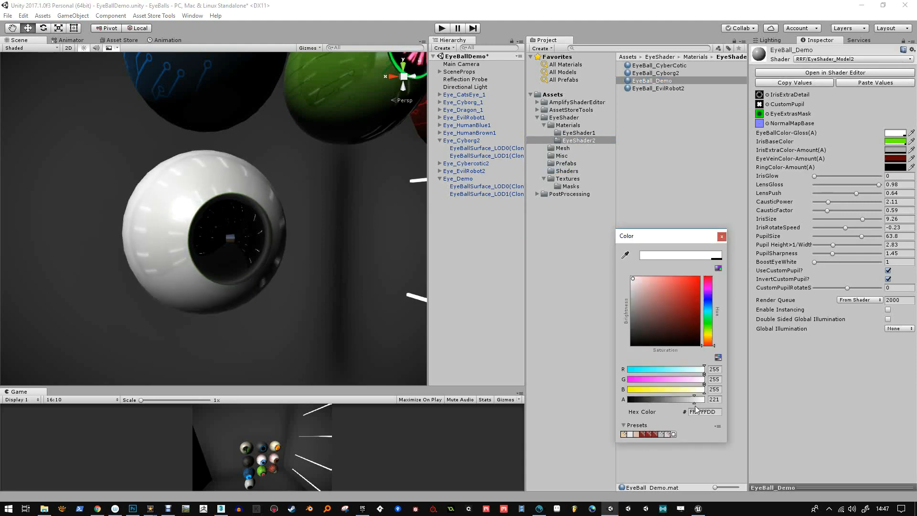
pyautogui.click(722, 236)
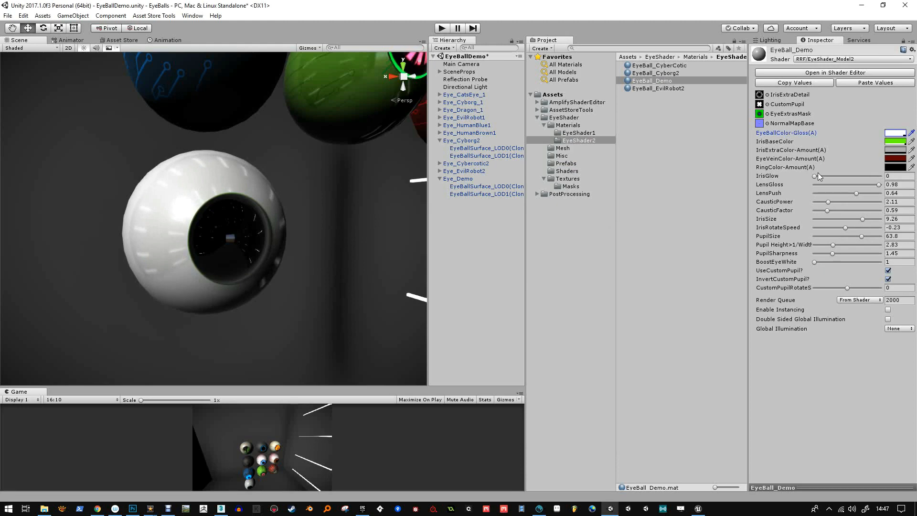
pyautogui.moveTo(816, 175); pyautogui.dragTo(824, 175)
pyautogui.moveTo(878, 185); pyautogui.dragTo(875, 184)
# Set PupilSize to 51.6 and the custom pupil rotation speed to -1.92, comparing the pupil with InvertCustomPupil disabled and leaving it enabled
pyautogui.click(888, 279)
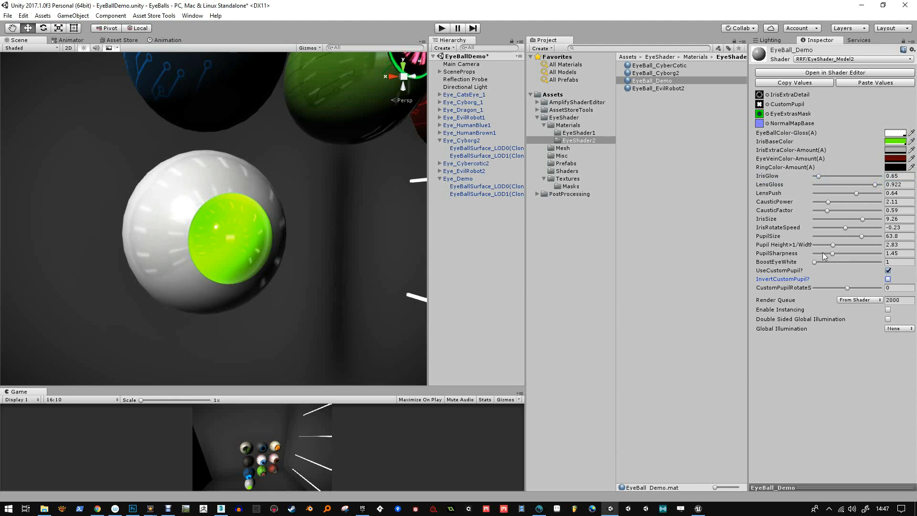
pyautogui.moveTo(850, 236); pyautogui.dragTo(852, 235)
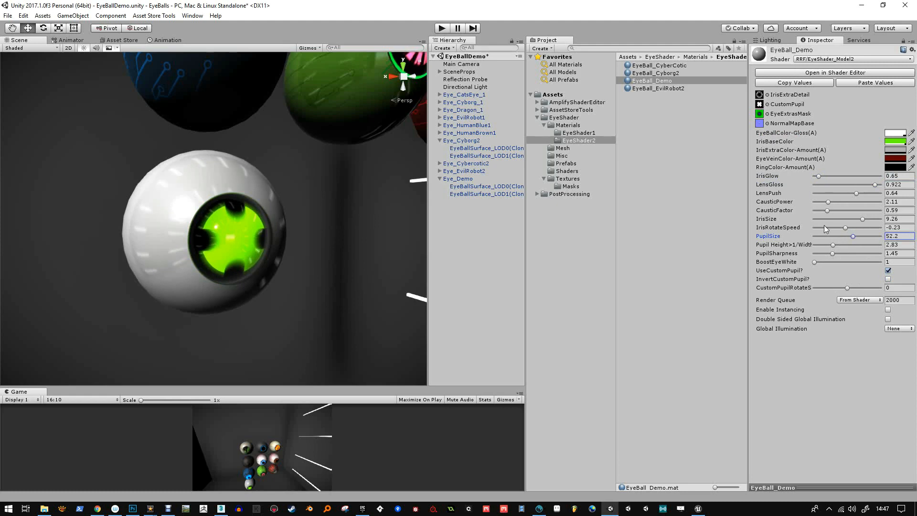
pyautogui.moveTo(853, 236); pyautogui.dragTo(852, 236)
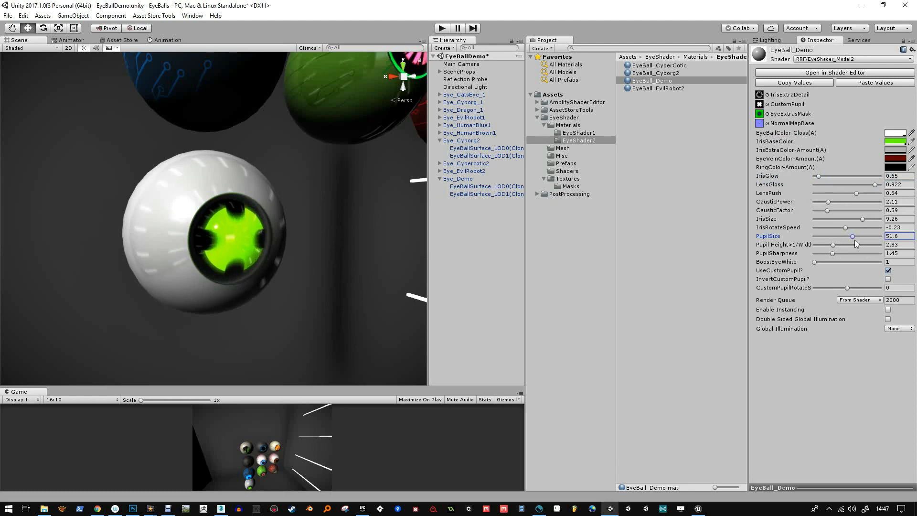
pyautogui.click(888, 279)
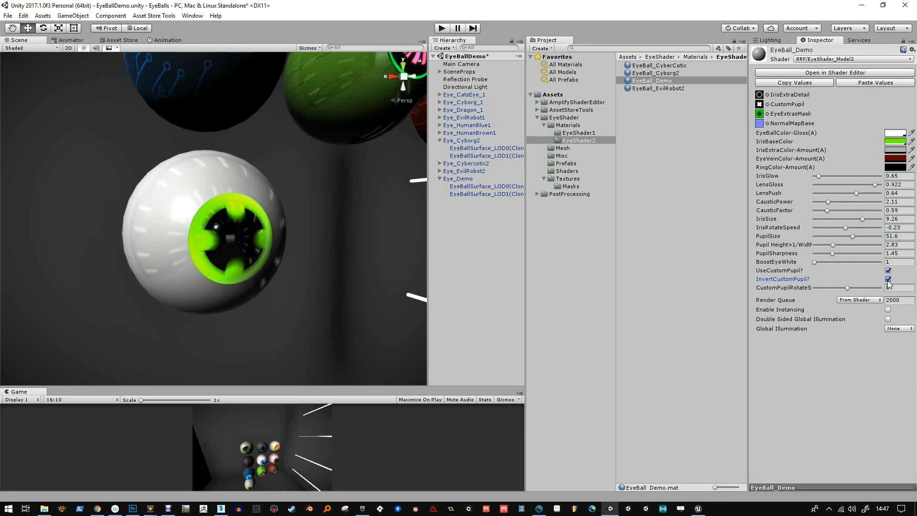
pyautogui.click(888, 280)
pyautogui.moveTo(853, 287); pyautogui.dragTo(833, 291)
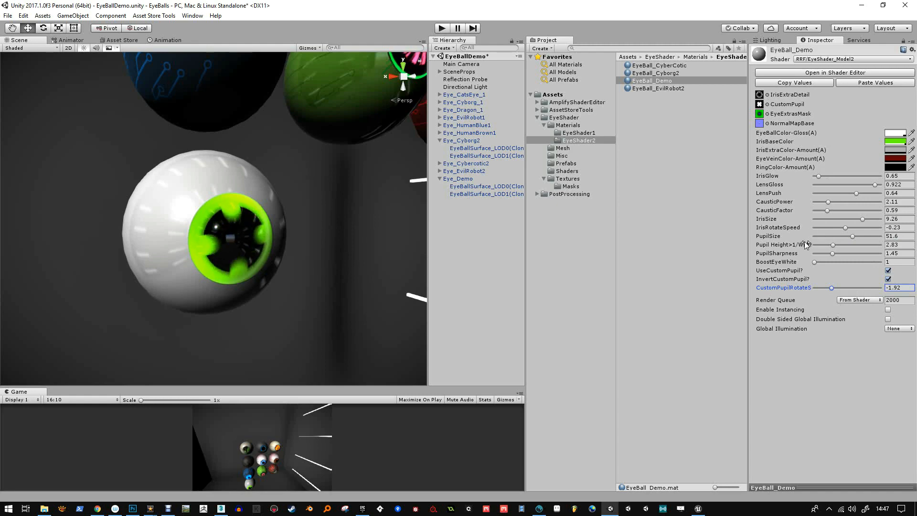
# Set the IrisExtraColor-Amount of EyeBall_Demo to bright red with alpha 211, hex EC0505D3
pyautogui.click(889, 151)
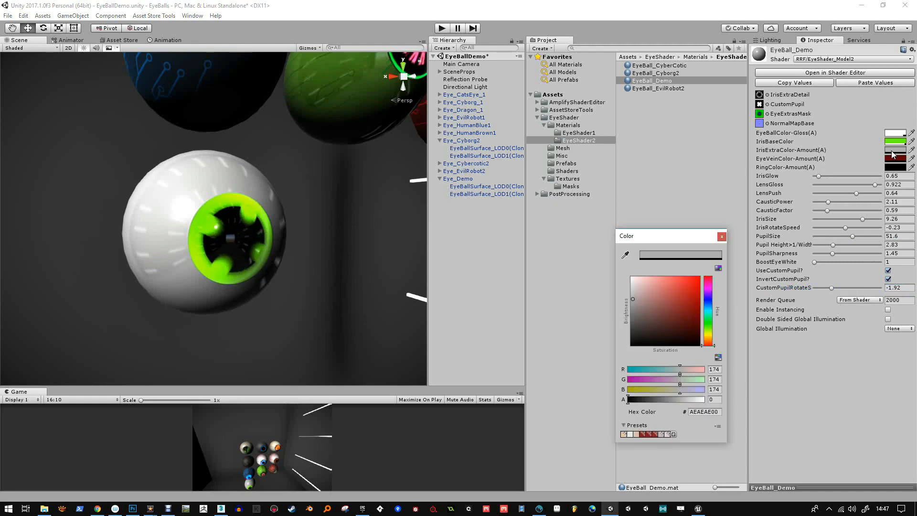
pyautogui.moveTo(682, 405)
pyautogui.mouseDown()
pyautogui.moveTo(660, 405)
pyautogui.moveTo(692, 406)
pyautogui.mouseUp()
pyautogui.moveTo(654, 311); pyautogui.dragTo(696, 283)
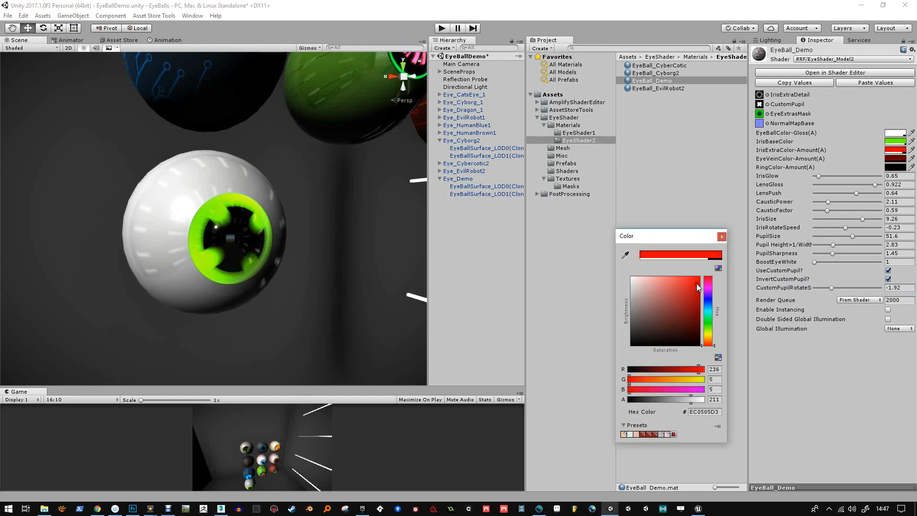
pyautogui.click(721, 237)
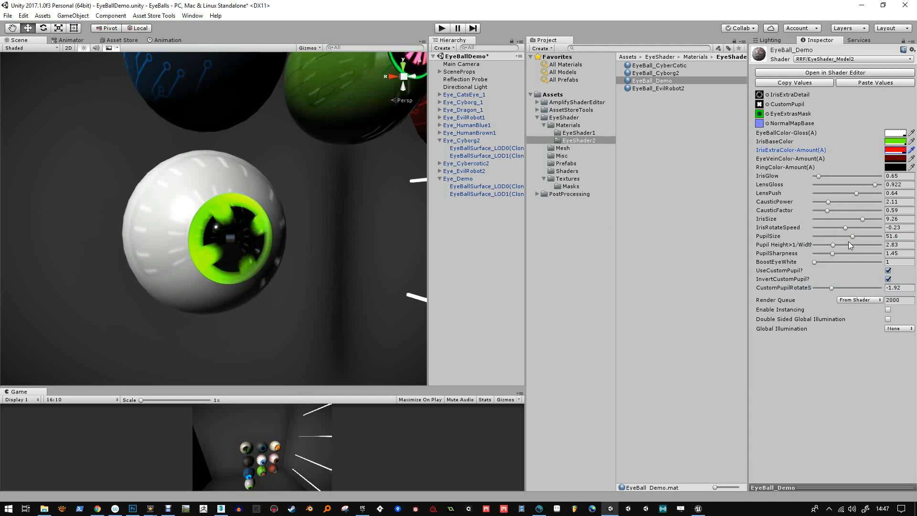
# Set PupilSize to 41.9 and IrisSize to 4, comparing the pupil with InvertCustomPupil disabled and leaving it enabled
pyautogui.moveTo(852, 237)
pyautogui.mouseDown()
pyautogui.moveTo(837, 234)
pyautogui.moveTo(857, 224)
pyautogui.mouseUp()
pyautogui.click(888, 279)
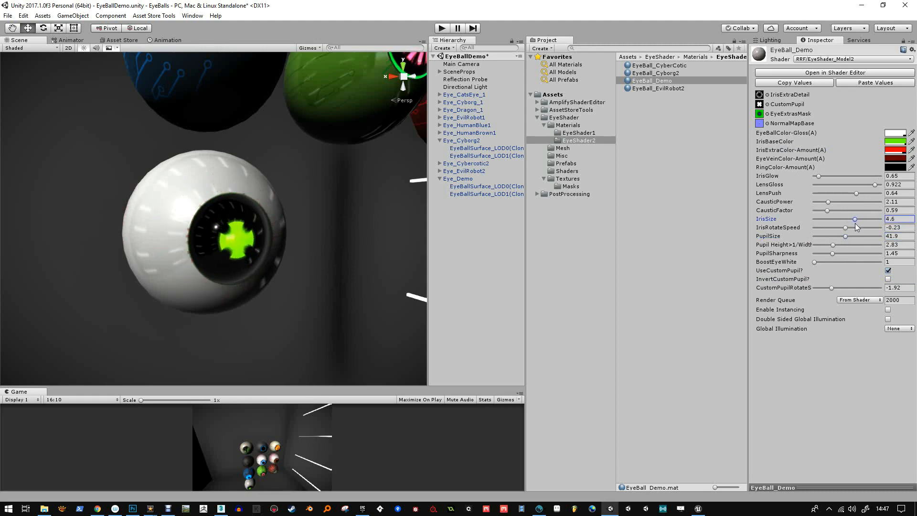
pyautogui.click(888, 279)
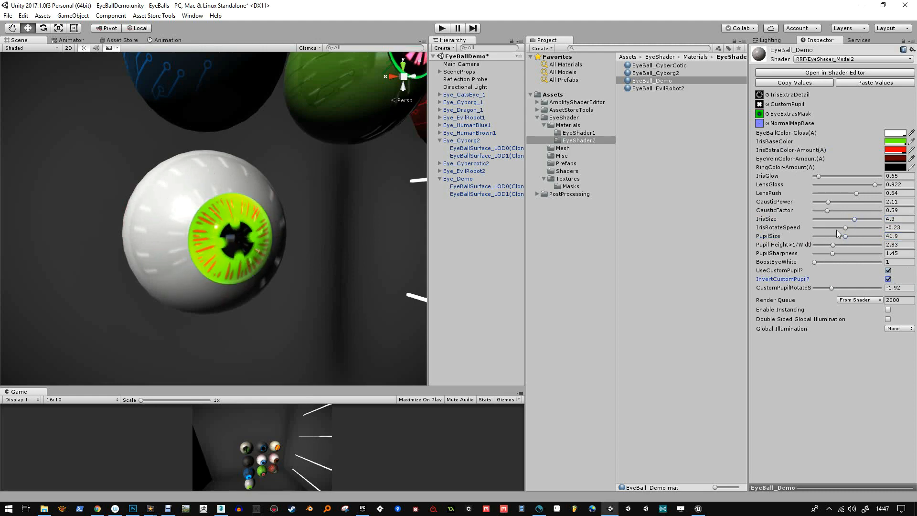
pyautogui.moveTo(854, 219); pyautogui.dragTo(853, 219)
# Change the IrisExtraColor-Amount of EyeBall_Demo to near-black, hex 151515D3
pyautogui.click(888, 151)
pyautogui.moveTo(708, 343); pyautogui.dragTo(708, 332)
pyautogui.moveTo(635, 280); pyautogui.dragTo(611, 337)
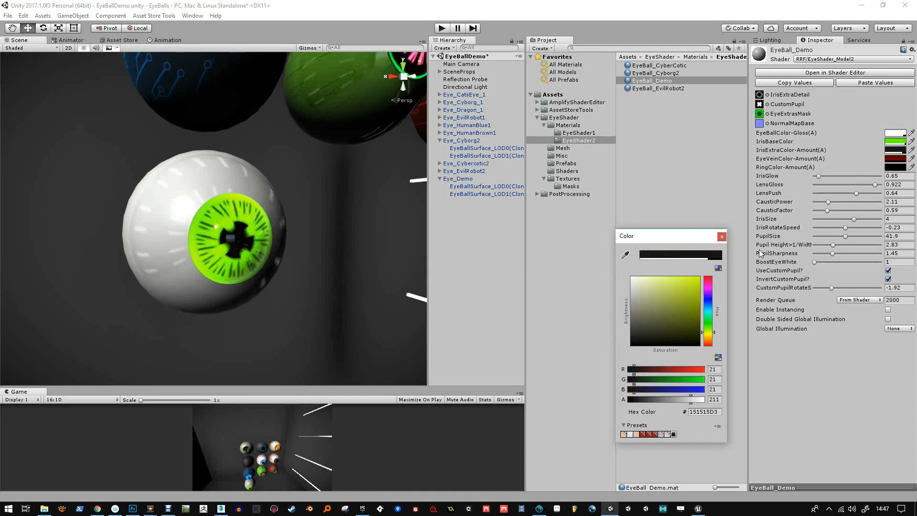
pyautogui.click(722, 237)
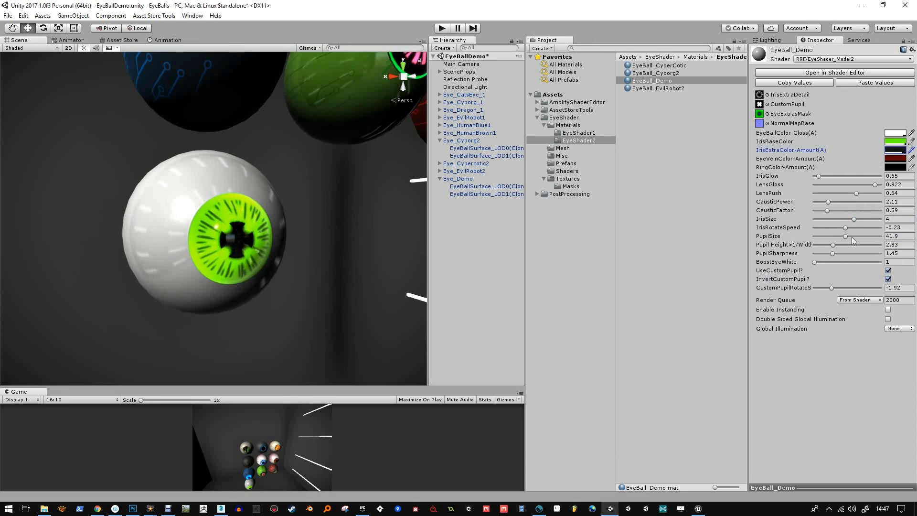
# Stop the rotation by setting IrisRotateSpeed and the custom pupil rotation speed to 0, and keep BoostEyeWhite at 1
pyautogui.click(896, 227)
pyautogui.write('0')
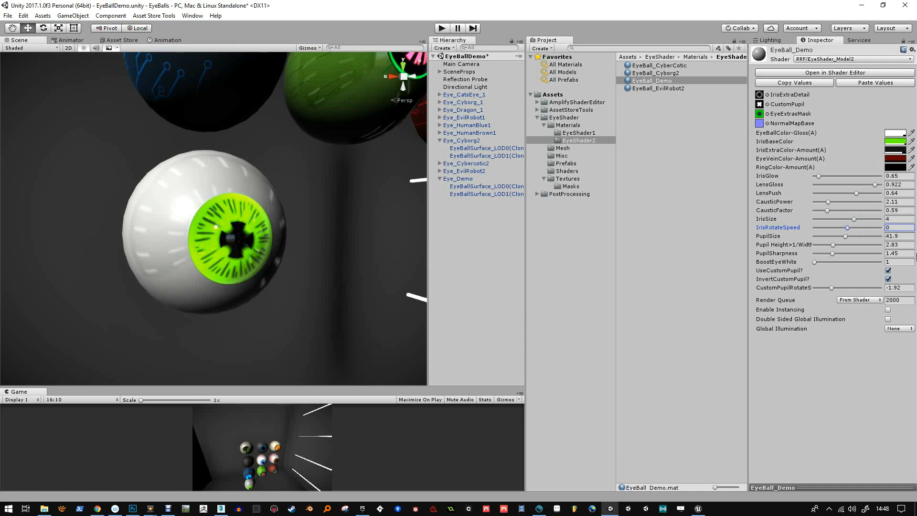
pyautogui.click(898, 288)
pyautogui.write('0')
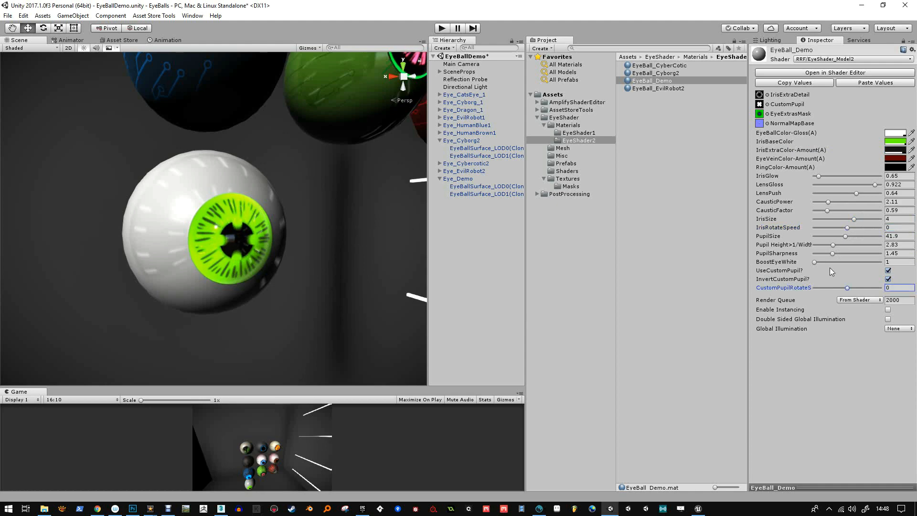
pyautogui.moveTo(816, 262)
pyautogui.mouseDown()
pyautogui.moveTo(832, 265)
pyautogui.moveTo(813, 264)
pyautogui.mouseUp()
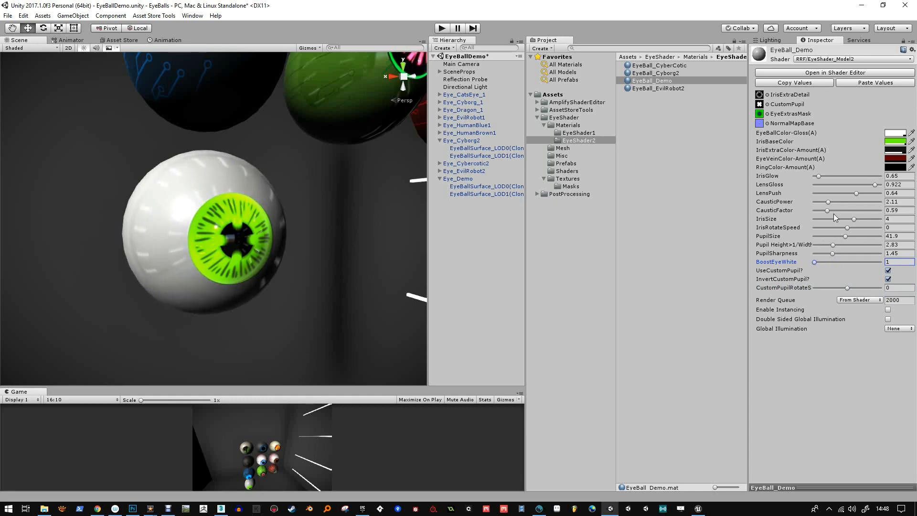
# Try a red RingColor-Amount at full alpha, then set it to blue, hex 0041FFFF
pyautogui.click(900, 167)
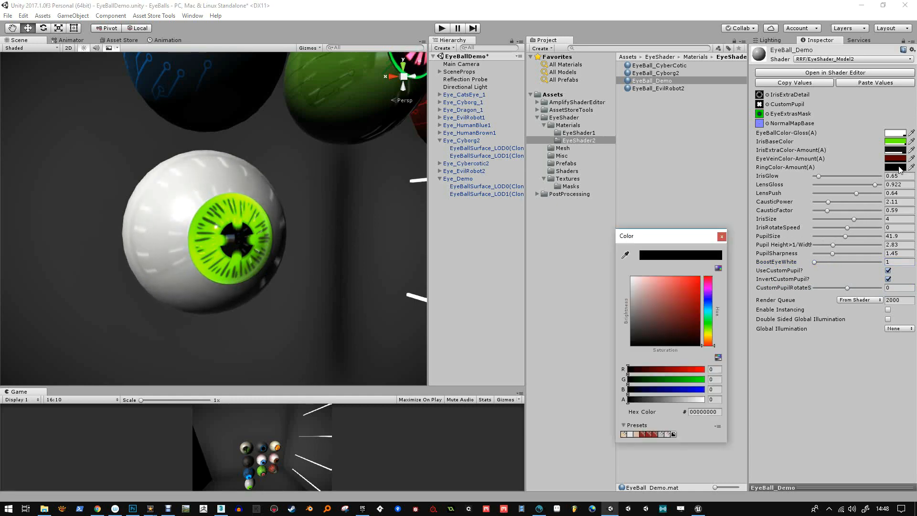
pyautogui.moveTo(681, 306); pyautogui.dragTo(702, 274)
pyautogui.moveTo(637, 401); pyautogui.dragTo(705, 402)
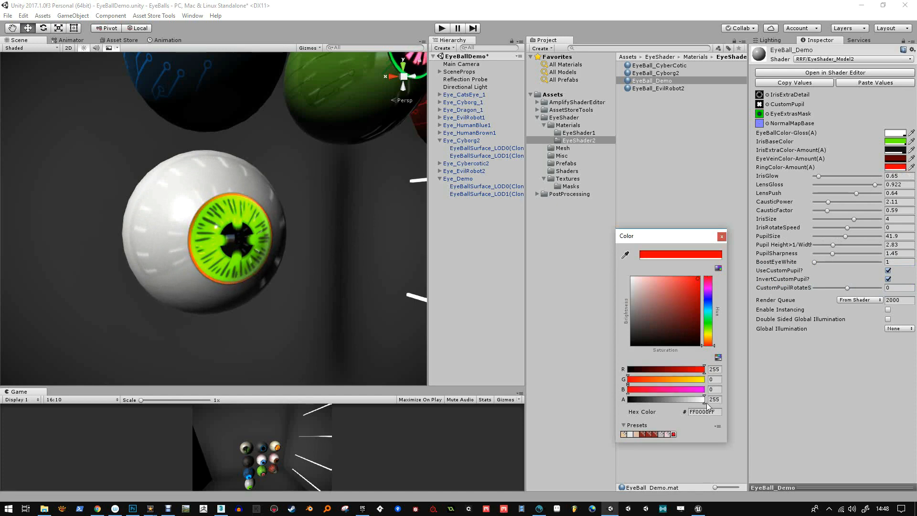
pyautogui.moveTo(709, 321); pyautogui.dragTo(713, 303)
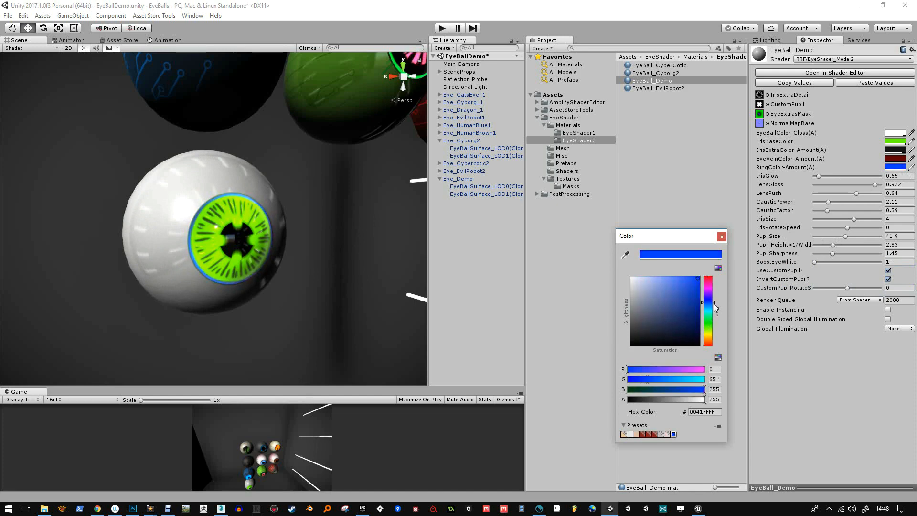
pyautogui.click(721, 236)
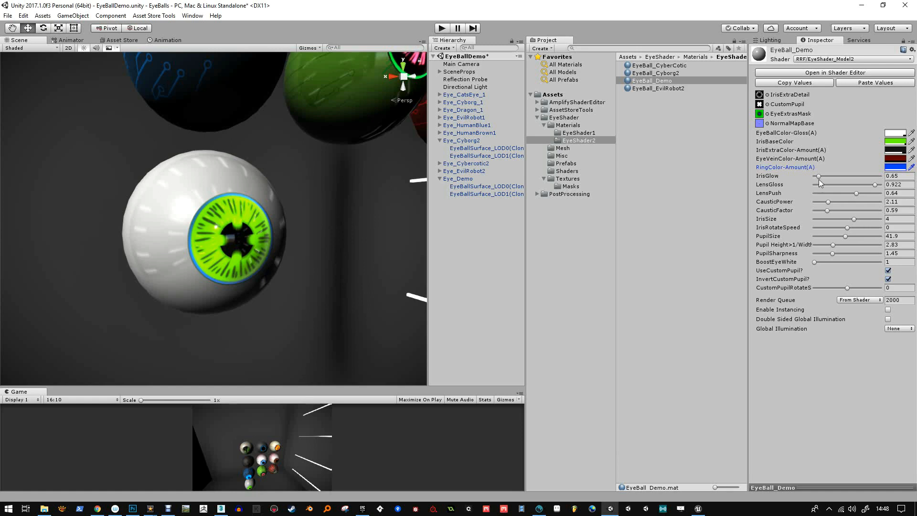
# Set the IrisExtraColor-Amount to dark red with its alpha reduced to 136
pyautogui.click(892, 153)
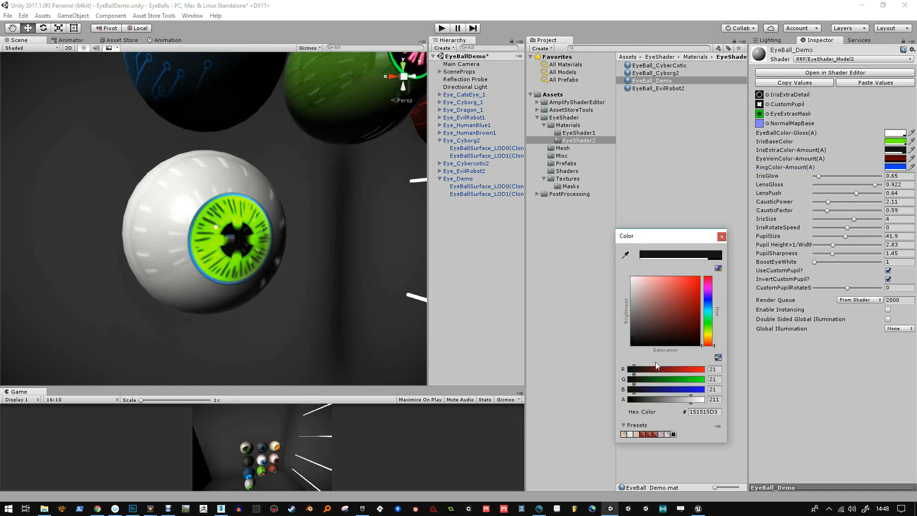
pyautogui.moveTo(650, 399); pyautogui.dragTo(670, 404)
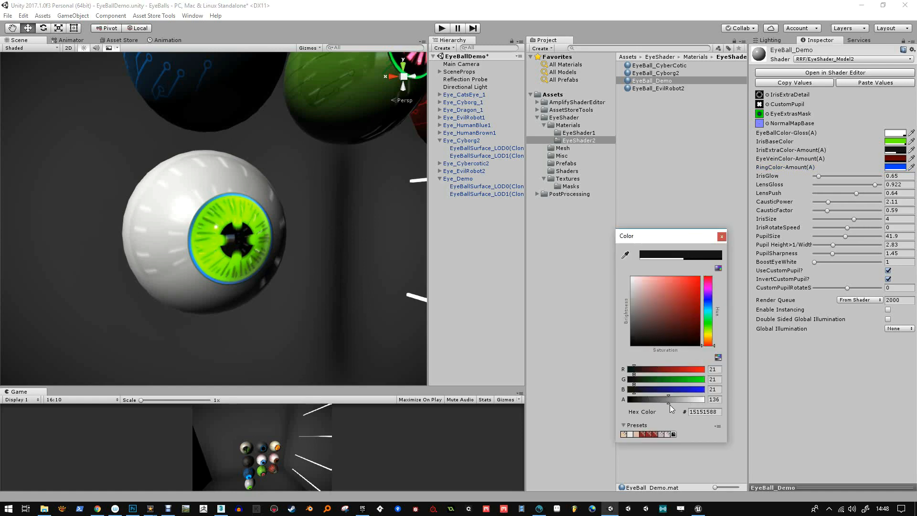
pyautogui.click(689, 300)
pyautogui.click(722, 236)
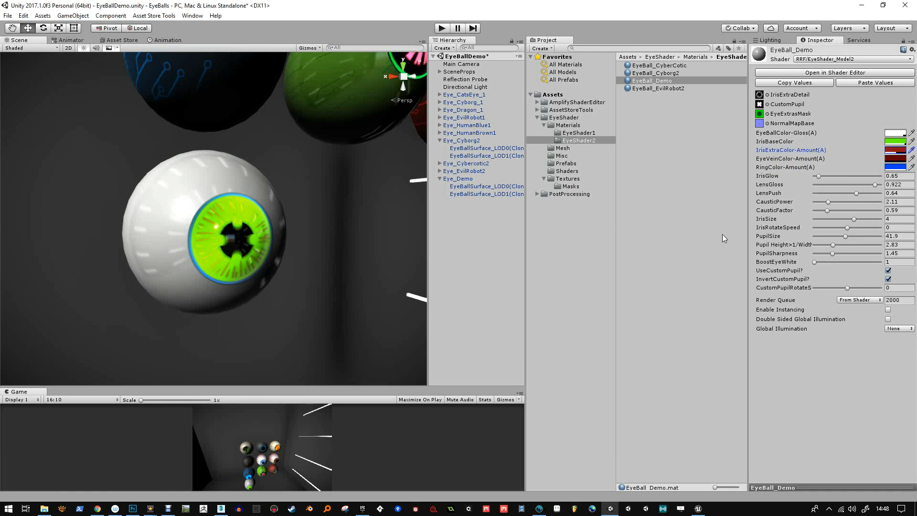
# Assign the MaskBinary1 texture as the IrisExtraDetail map of EyeBall_Demo
pyautogui.click(767, 95)
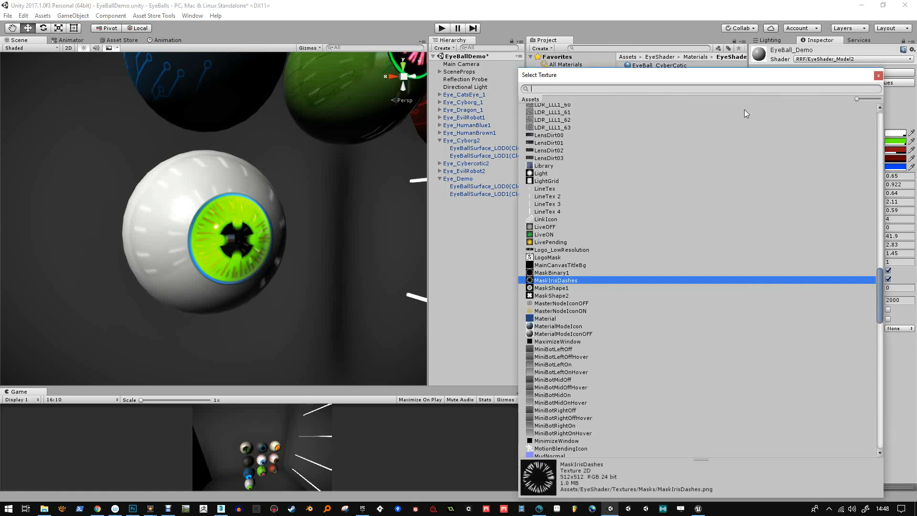
pyautogui.click(554, 273)
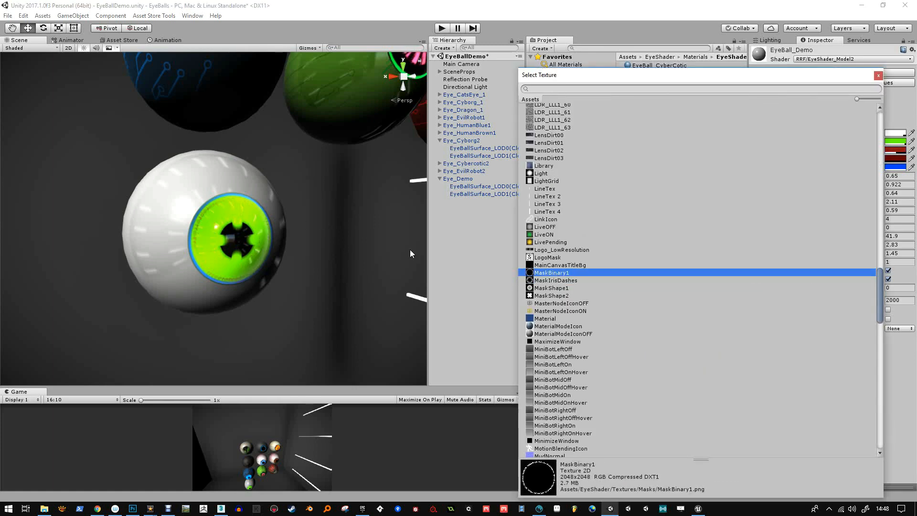
# Try MaskShape1 as the IrisExtraDetail map of EyeBall_Demo, then assign the MaskShape2 texture instead
pyautogui.click(540, 289)
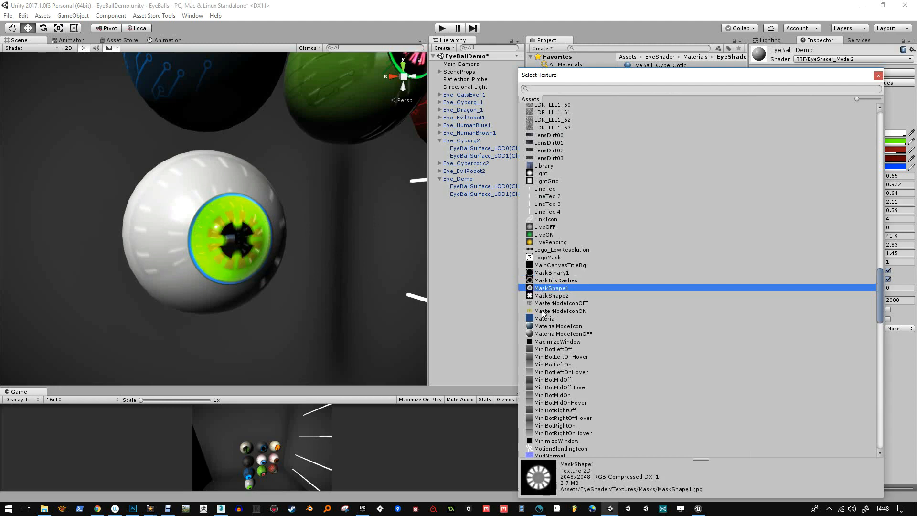
pyautogui.click(544, 296)
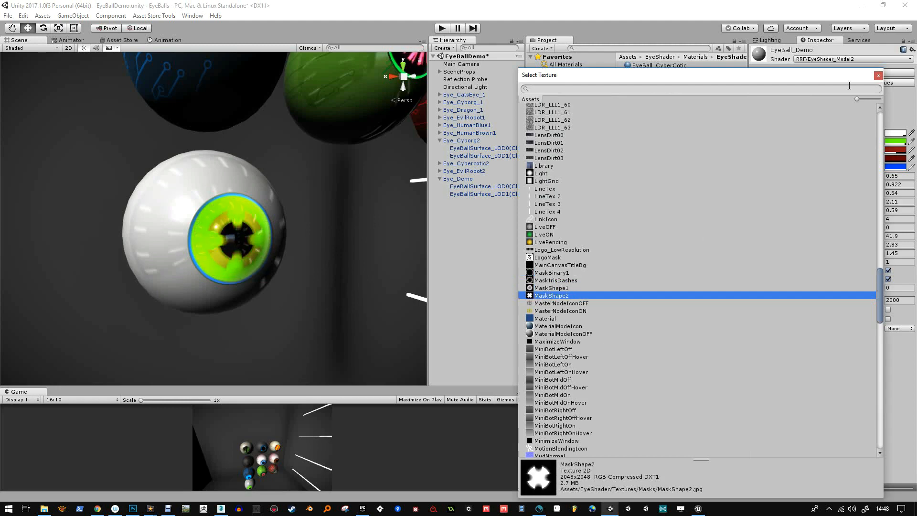
pyautogui.click(877, 75)
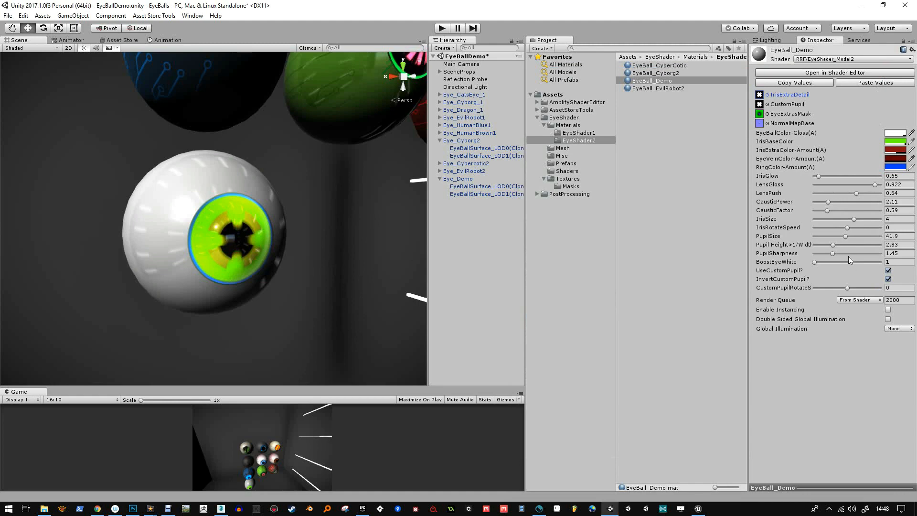
# Change the IrisExtraColor-Amount of EyeBall_Demo to a near-black tone and set the IrisSize to 5.7
pyautogui.click(891, 152)
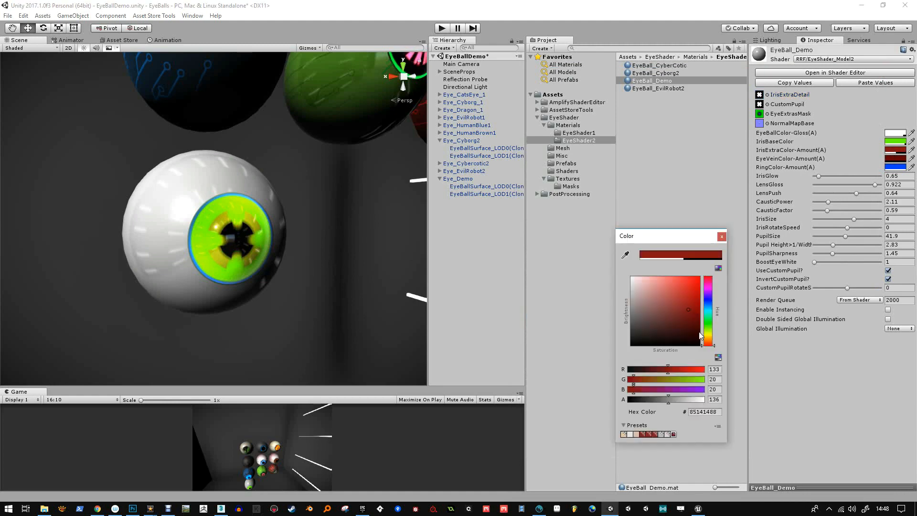
pyautogui.moveTo(709, 335)
pyautogui.mouseDown()
pyautogui.moveTo(714, 319)
pyautogui.moveTo(703, 337)
pyautogui.mouseUp()
pyautogui.click(721, 236)
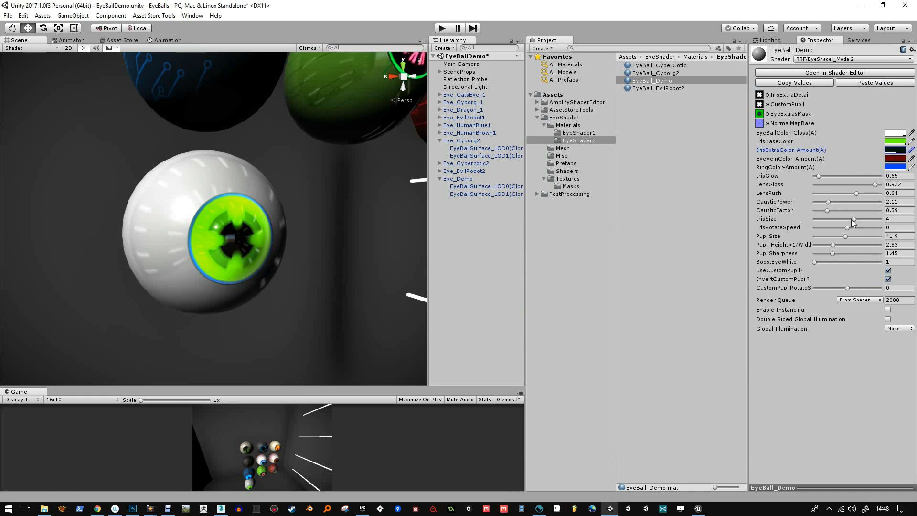
pyautogui.moveTo(853, 219); pyautogui.dragTo(856, 220)
pyautogui.keyDown('alt'); pyautogui.moveTo(309, 213); pyautogui.dragTo(312, 246); pyautogui.keyUp('alt')
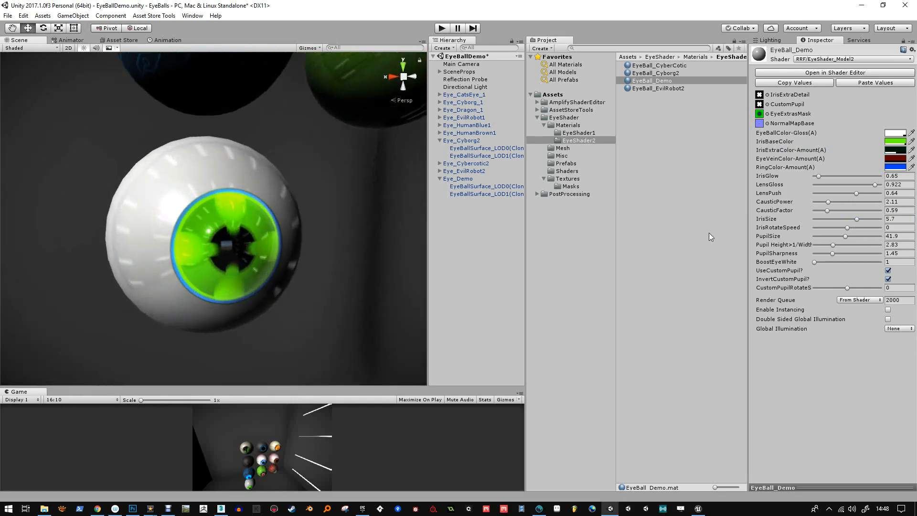
# Find the supplied mask textures in the project's Textures/Masks folder and inspect MaskShape2
pyautogui.click(576, 134)
pyautogui.click(565, 152)
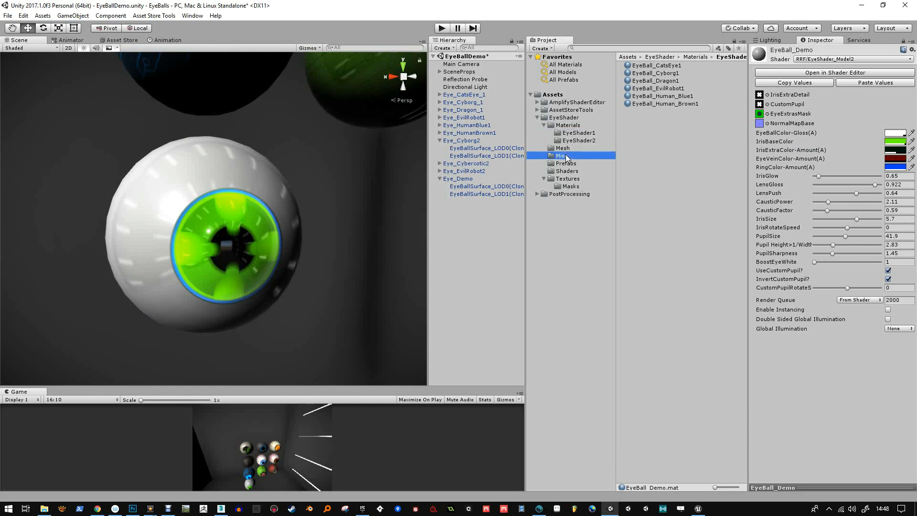
pyautogui.click(573, 185)
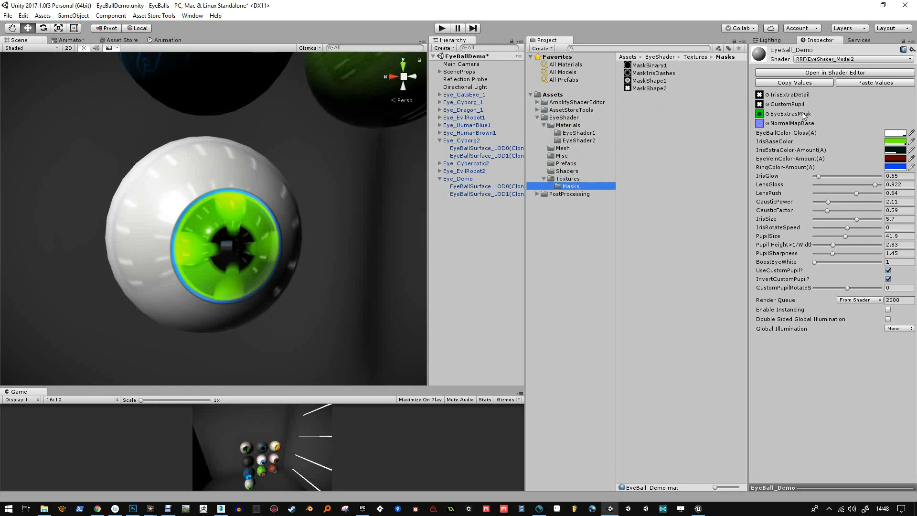
pyautogui.click(628, 88)
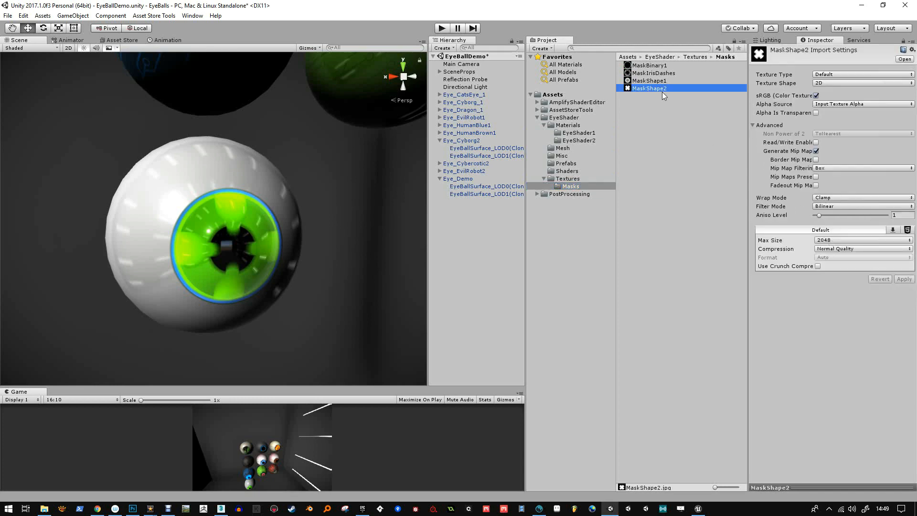
pyautogui.keyDown('alt'); pyautogui.moveTo(323, 210); pyautogui.dragTo(322, 270); pyautogui.keyUp('alt')
pyautogui.moveTo(322, 271)
pyautogui.keyDown('alt'); pyautogui.mouseDown(button='right')
pyautogui.moveTo(310, 223)
pyautogui.moveTo(309, 267)
pyautogui.mouseUp(button='right'); pyautogui.keyUp('alt')
pyautogui.moveTo(309, 267)
pyautogui.keyDown('alt'); pyautogui.mouseDown()
pyautogui.moveTo(307, 277)
pyautogui.moveTo(297, 256)
pyautogui.mouseUp(); pyautogui.keyUp('alt')
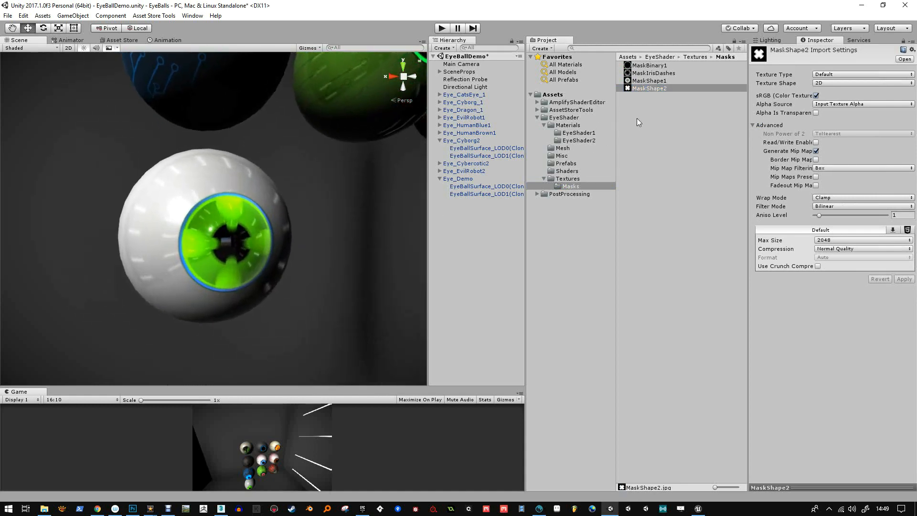
# Inspect the EyeExtras and EyeExtras2 textures in the EyeShader Textures folder
pyautogui.click(569, 180)
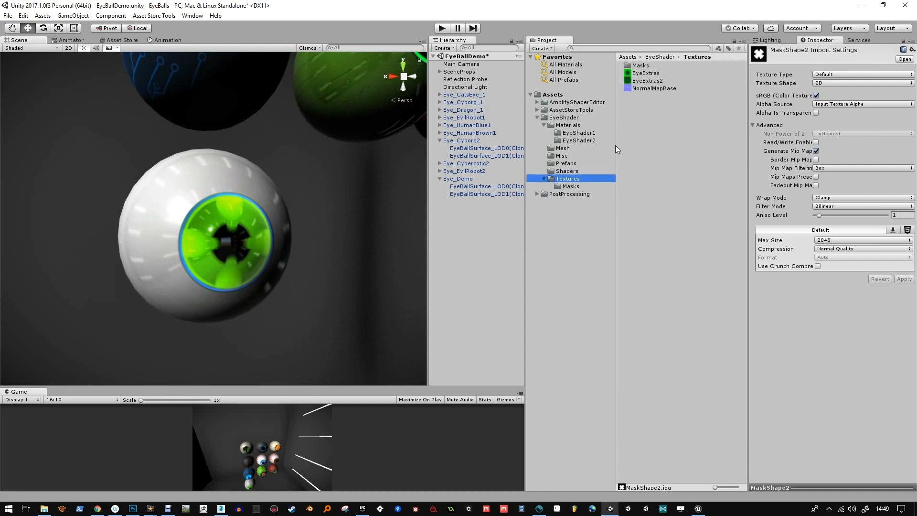
pyautogui.click(647, 75)
pyautogui.click(649, 82)
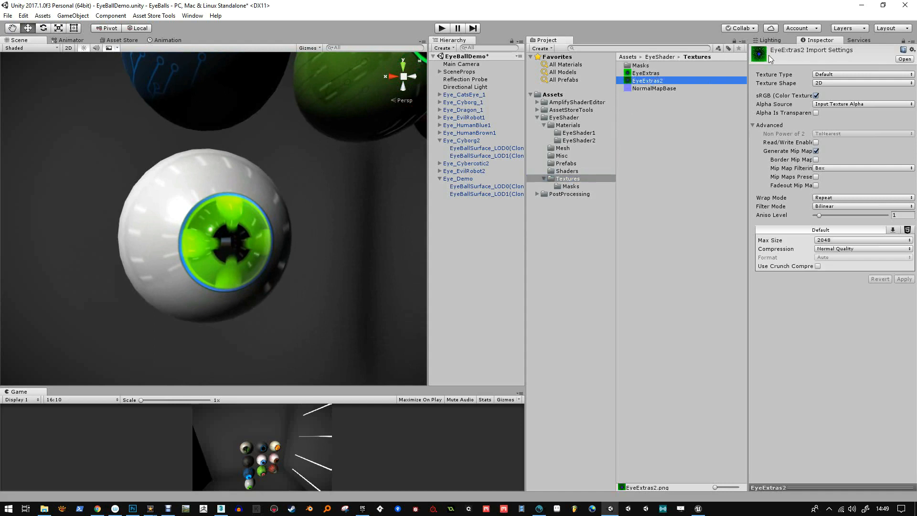
# Switch to Photoshop and expand the EyeExtras2 layer group of TextureMasterEBS.psd for a closer look at the iris area
pyautogui.click(133, 508)
pyautogui.click(331, 38)
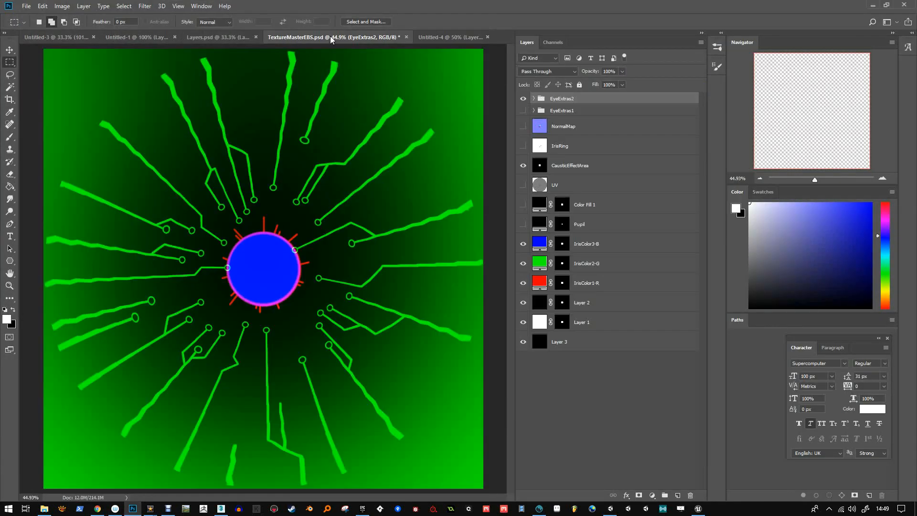
pyautogui.click(534, 98)
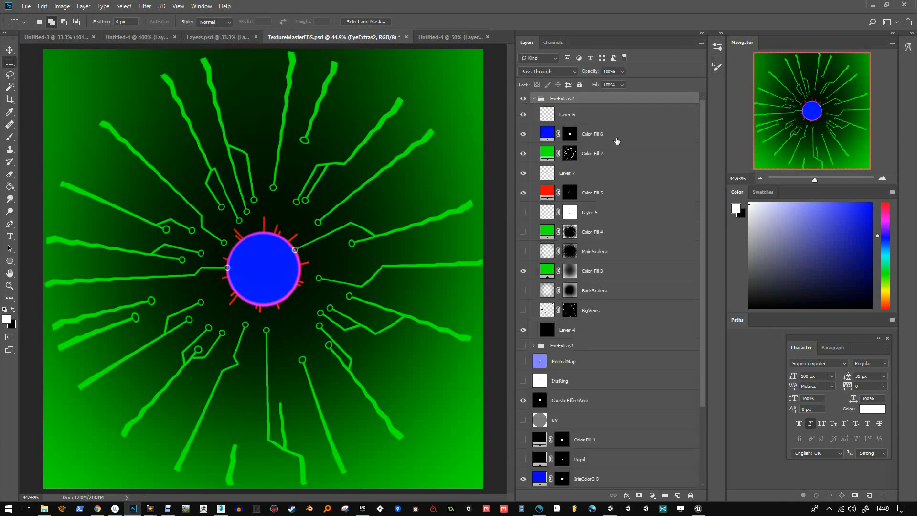
pyautogui.moveTo(814, 180); pyautogui.dragTo(820, 179)
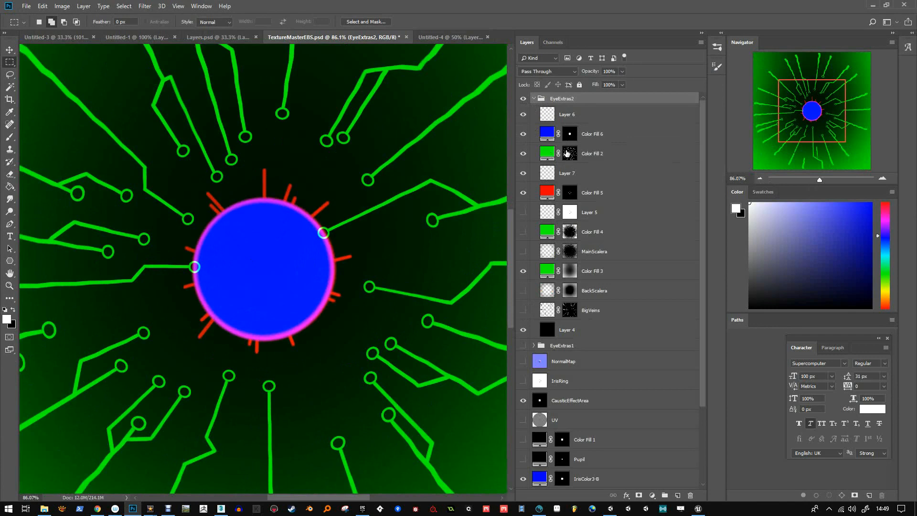
# Examine the layer masks of Color Fill 6, Color Fill 2 and Color Fill 5 in EyeExtras2, then collapse the group
pyautogui.keyDown('alt'); pyautogui.click(569, 135); pyautogui.keyUp('alt')
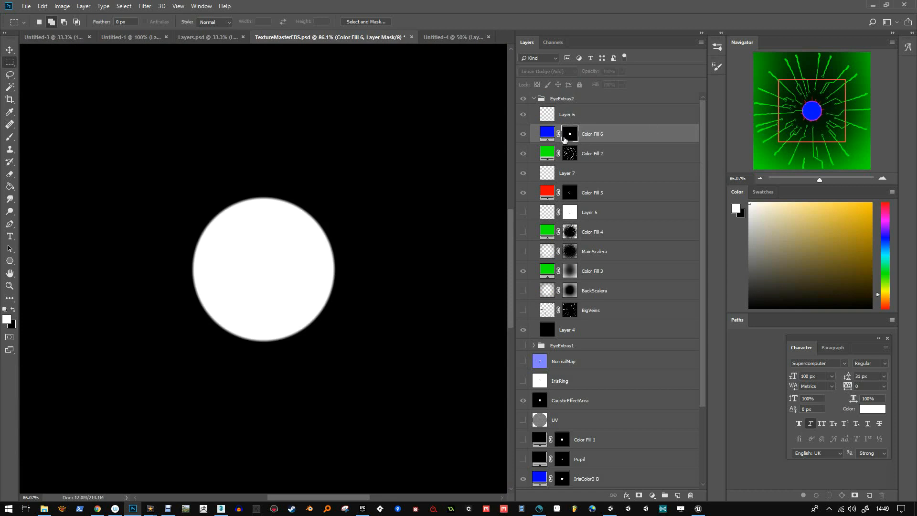
pyautogui.keyDown('alt'); pyautogui.click(576, 158); pyautogui.keyUp('alt')
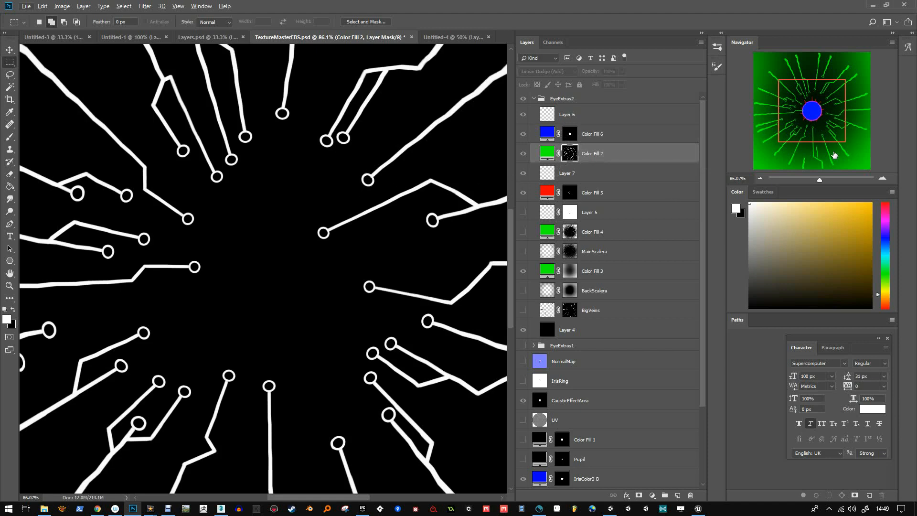
pyautogui.moveTo(805, 126); pyautogui.dragTo(804, 131)
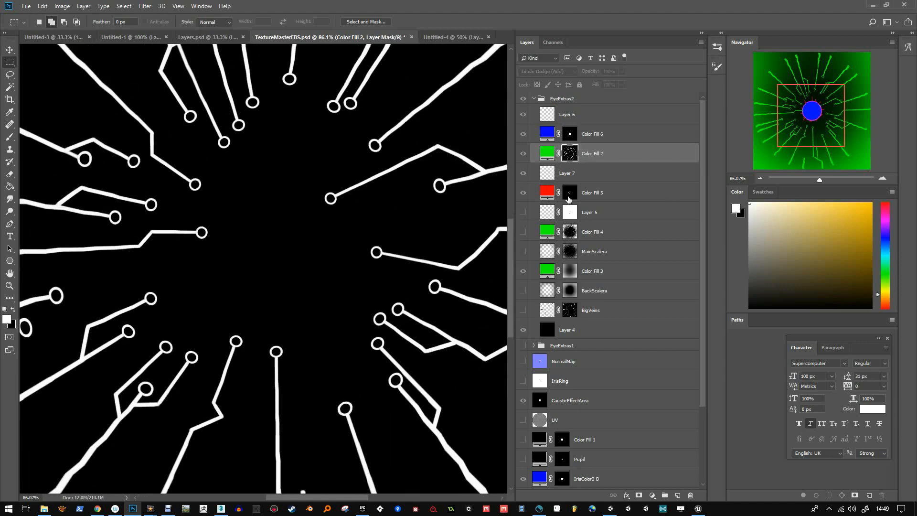
pyautogui.click(570, 193)
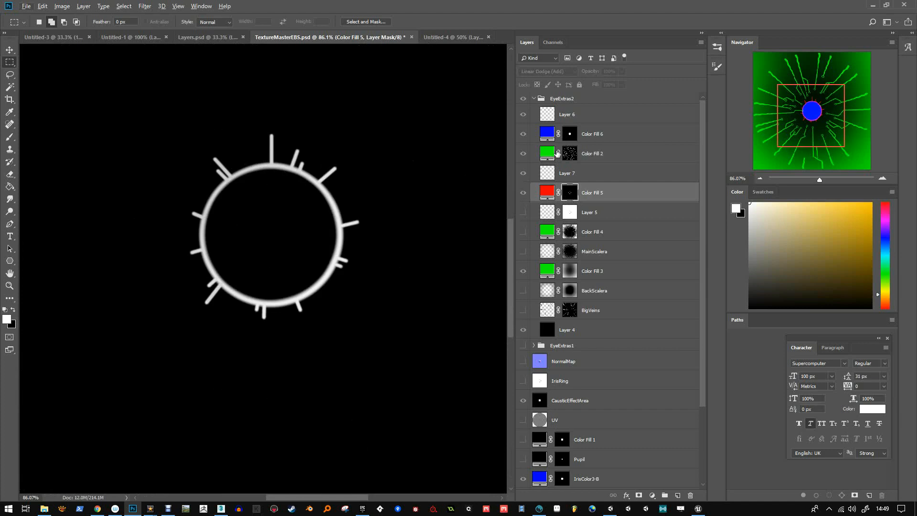
pyautogui.click(534, 99)
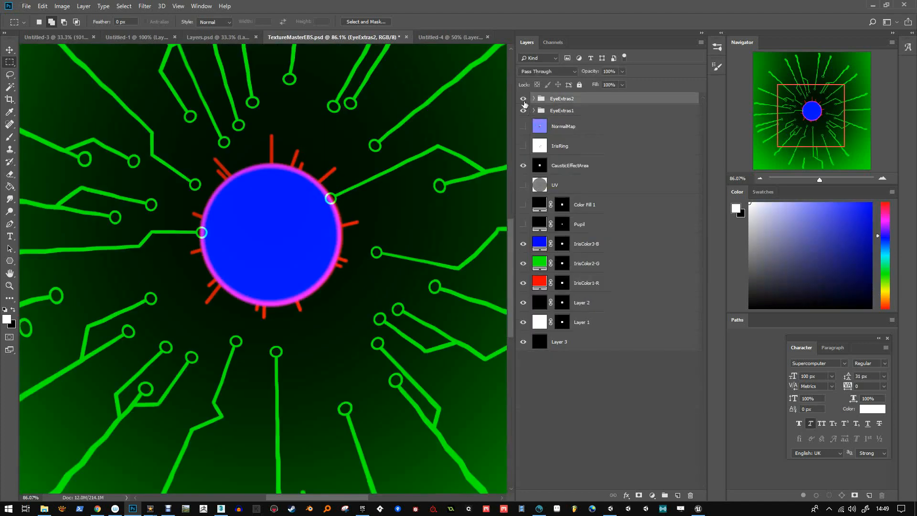
# Hide the EyeExtras2 group to reveal the EyeExtras1 artwork and expand the EyeExtras1 group
pyautogui.click(524, 99)
pyautogui.moveTo(825, 117)
pyautogui.mouseDown()
pyautogui.moveTo(809, 114)
pyautogui.moveTo(825, 107)
pyautogui.mouseUp()
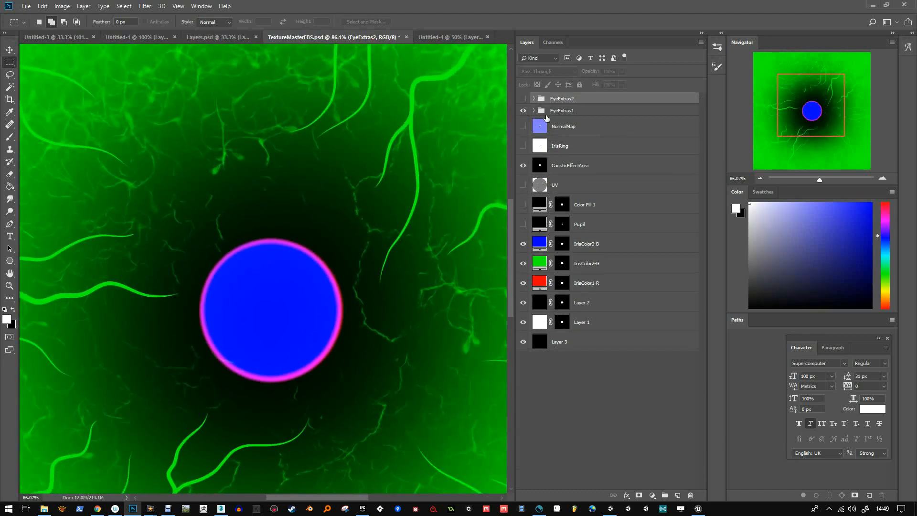
pyautogui.click(533, 113)
pyautogui.click(534, 111)
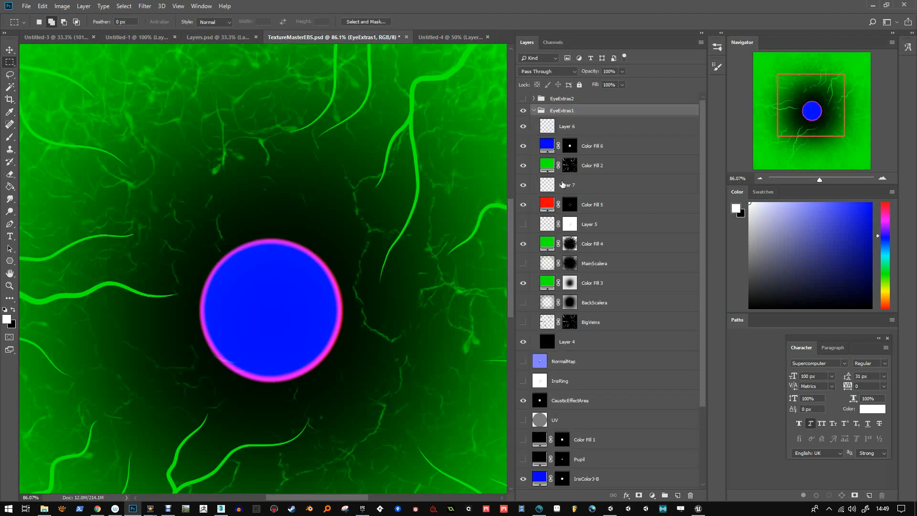
# Examine the layer masks of Color Fill 2, Color Fill 4 and Color Fill 3 in EyeExtras1, then collapse the group
pyautogui.click(570, 165)
pyautogui.keyDown('alt'); pyautogui.click(569, 166); pyautogui.keyUp('alt')
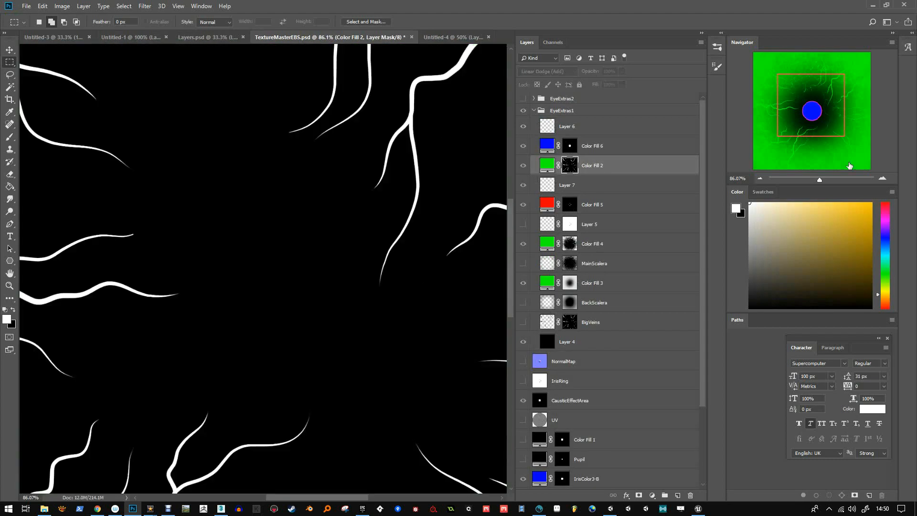
pyautogui.moveTo(813, 120); pyautogui.dragTo(797, 144)
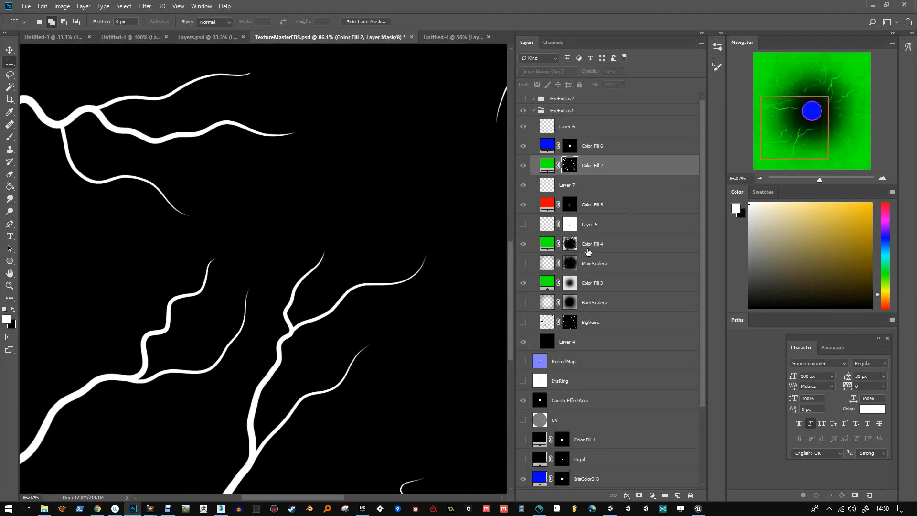
pyautogui.click(570, 246)
pyautogui.keyDown('alt'); pyautogui.click(572, 248); pyautogui.keyUp('alt')
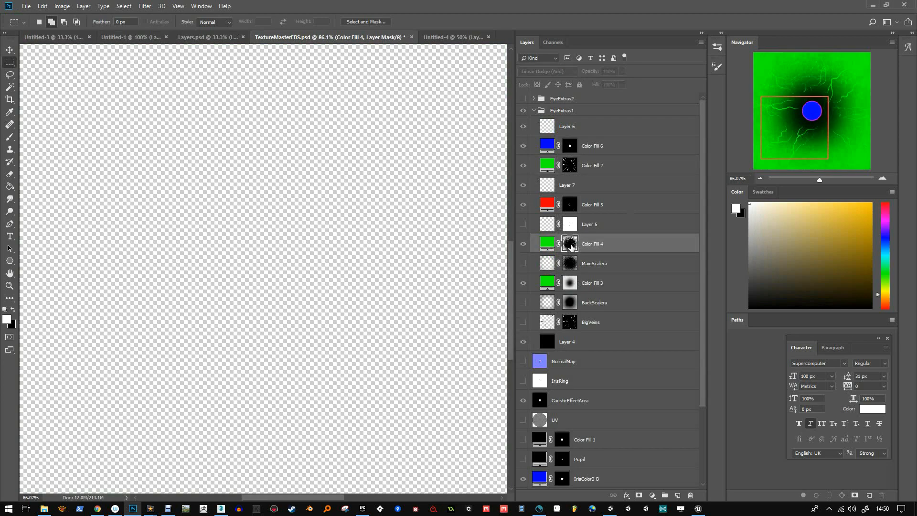
pyautogui.keyDown('alt'); pyautogui.click(570, 283); pyautogui.keyUp('alt')
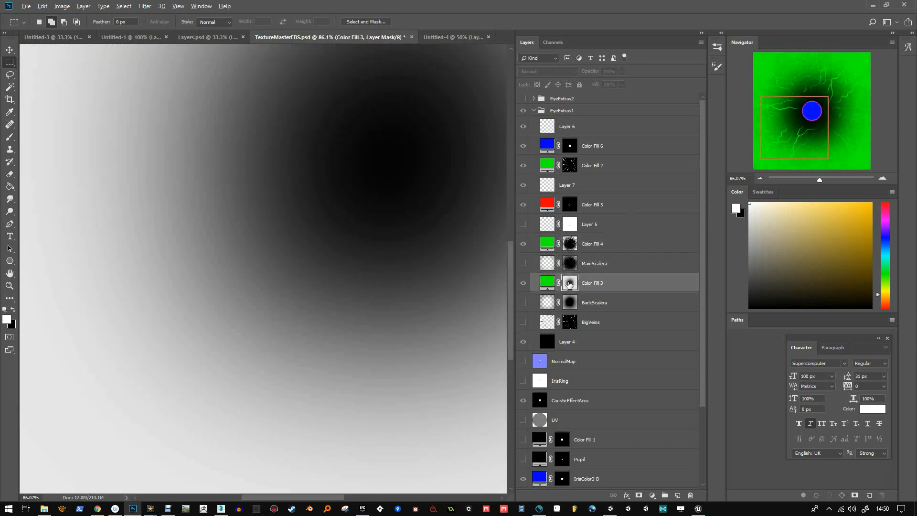
pyautogui.click(570, 285)
pyautogui.moveTo(837, 158); pyautogui.dragTo(800, 109)
pyautogui.click(553, 113)
pyautogui.click(533, 110)
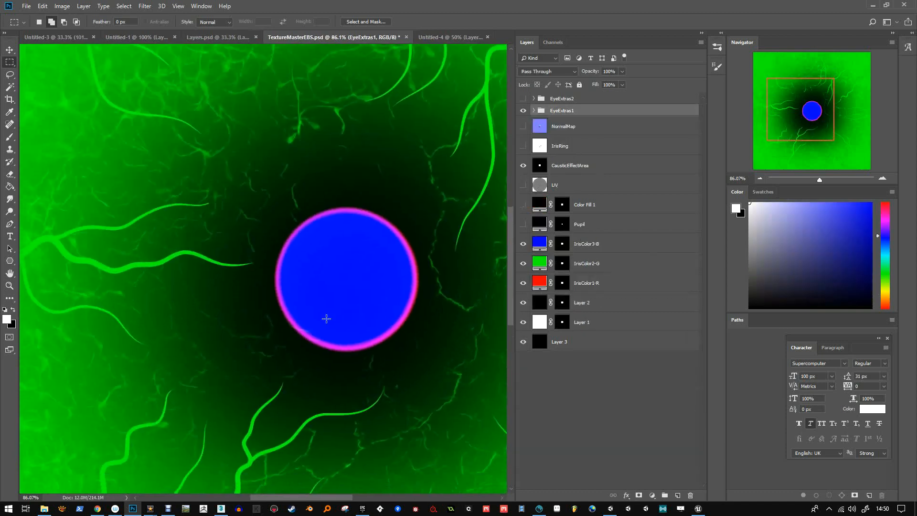
# Check the blend modes of EyeExtras1's red, green and blue colour fills and its black base Layer 4
pyautogui.click(533, 110)
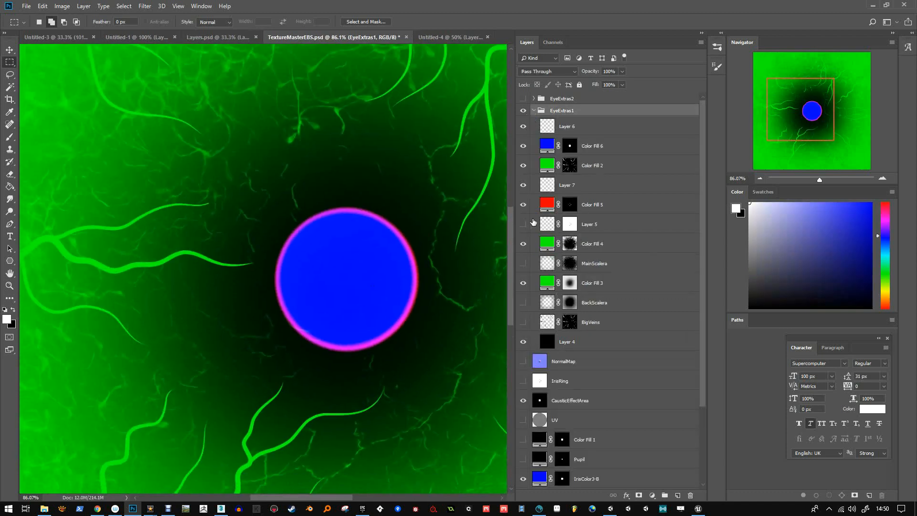
pyautogui.click(548, 205)
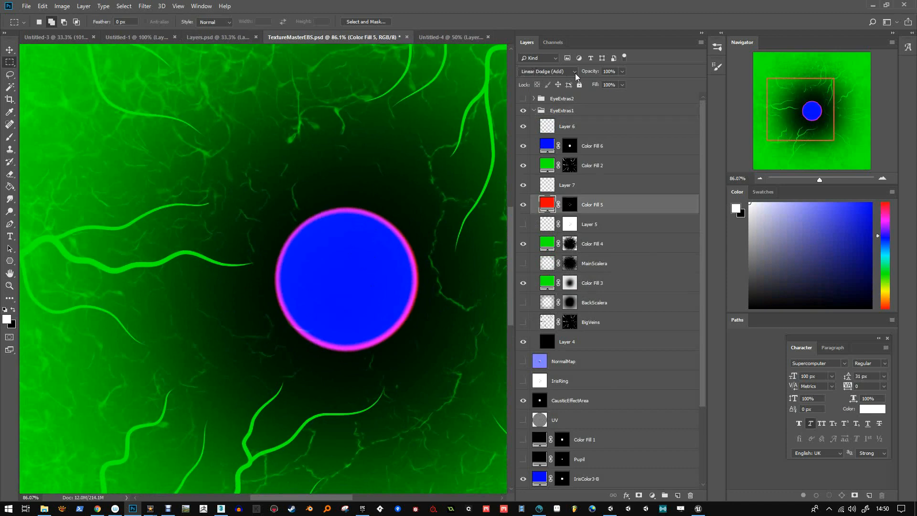
pyautogui.click(549, 164)
pyautogui.click(546, 149)
pyautogui.click(545, 345)
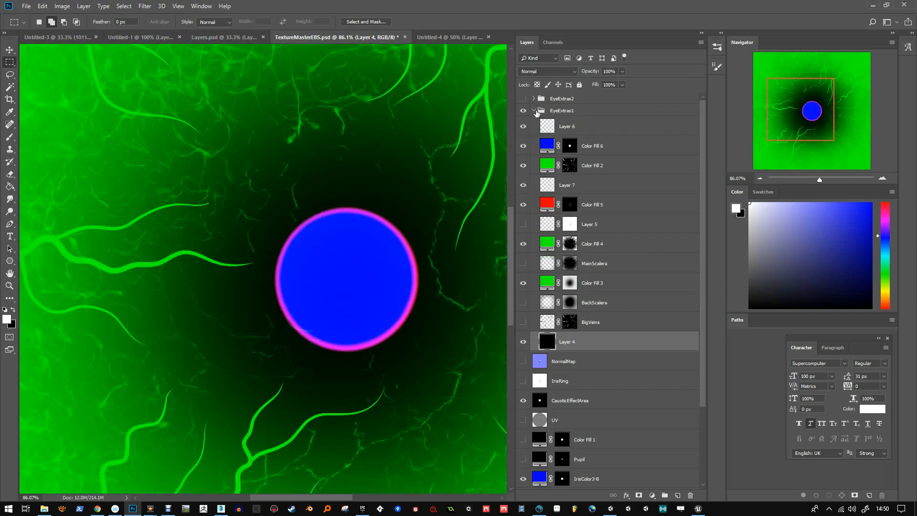
pyautogui.click(535, 111)
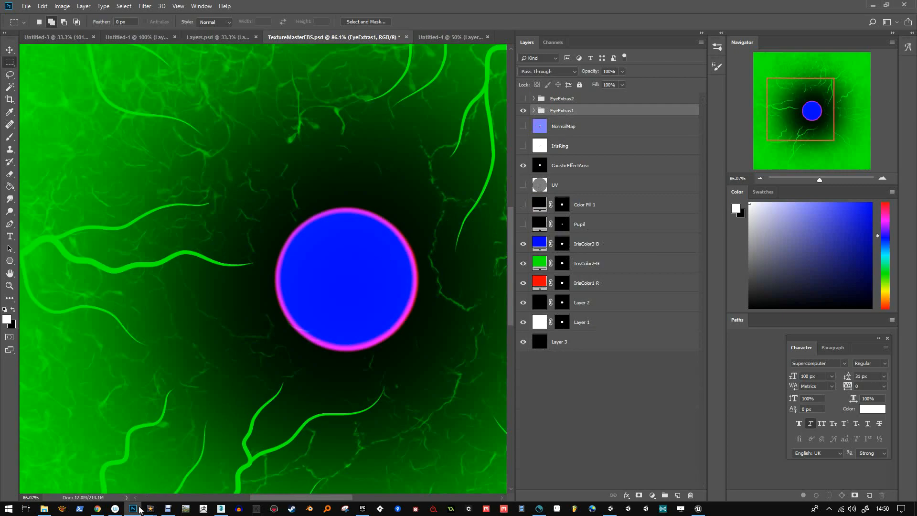
# Switch back to Unity, try a different LensPush on the EyeBall_Human_Brown1 material, and undo it
pyautogui.hotkey('alt', 'Tab')
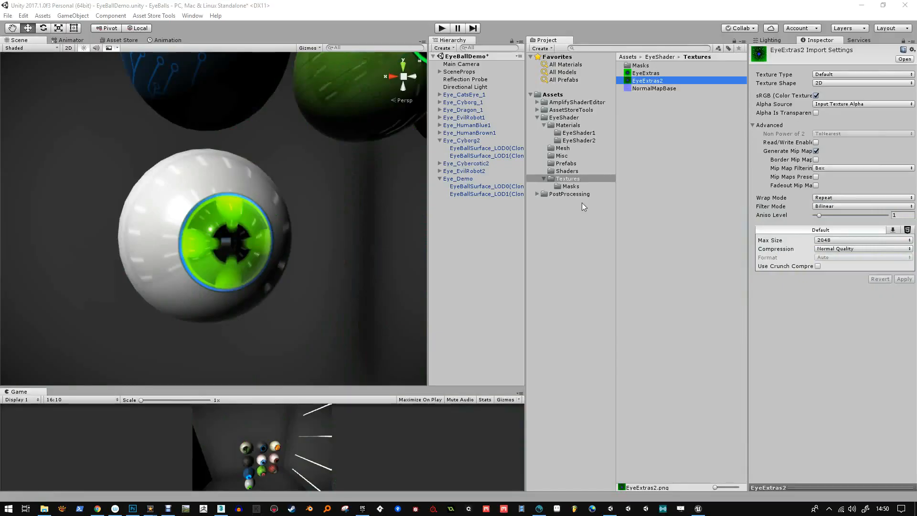
pyautogui.click(582, 134)
pyautogui.click(645, 102)
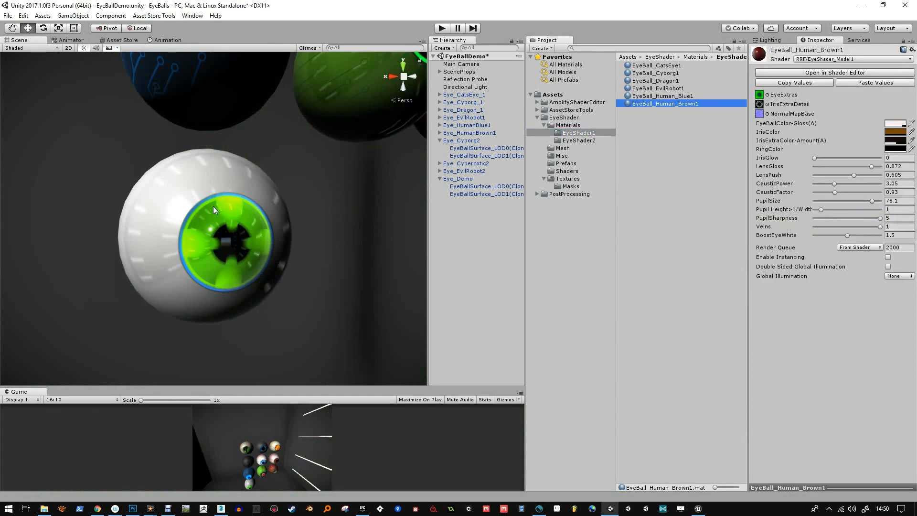
pyautogui.keyDown('alt'); pyautogui.moveTo(213, 210); pyautogui.dragTo(228, 223); pyautogui.keyUp('alt')
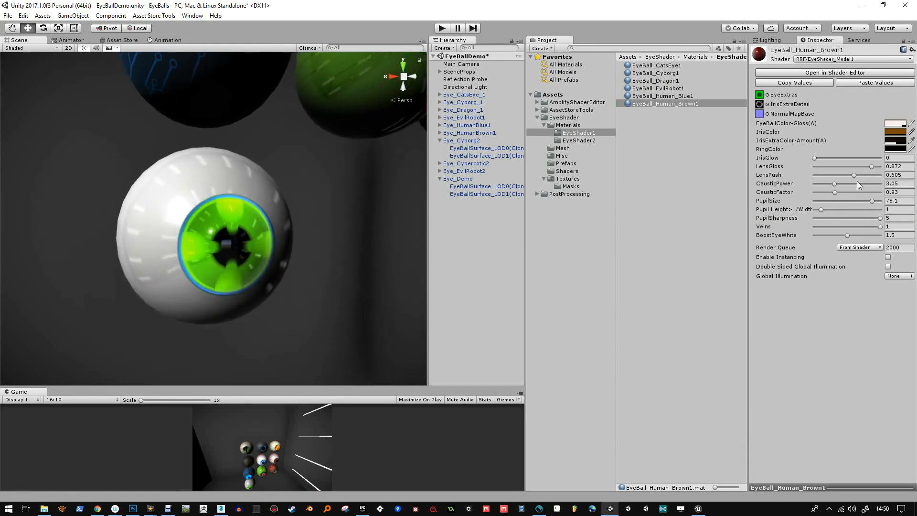
pyautogui.moveTo(861, 176); pyautogui.dragTo(849, 178)
pyautogui.hotkey('ctrl', 'z')
# Select the EyeBall_Demo material in the EyeShader2 folder and set its LensPush to 0.973 and LensGloss to 0.784
pyautogui.click(591, 141)
pyautogui.click(660, 81)
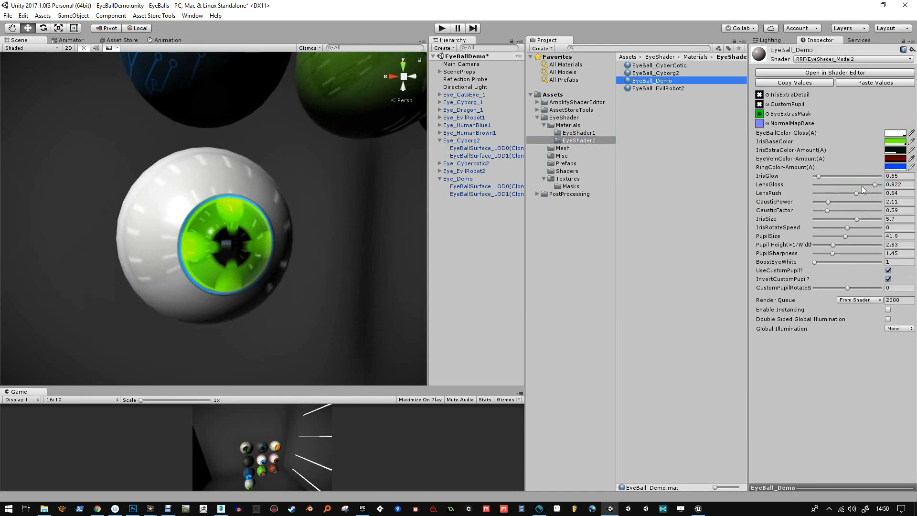
pyautogui.moveTo(857, 192)
pyautogui.mouseDown()
pyautogui.moveTo(878, 204)
pyautogui.moveTo(807, 205)
pyautogui.moveTo(879, 208)
pyautogui.moveTo(885, 191)
pyautogui.moveTo(865, 194)
pyautogui.mouseUp()
pyautogui.click(878, 186)
pyautogui.keyDown('alt'); pyautogui.moveTo(304, 208); pyautogui.dragTo(317, 221); pyautogui.keyUp('alt')
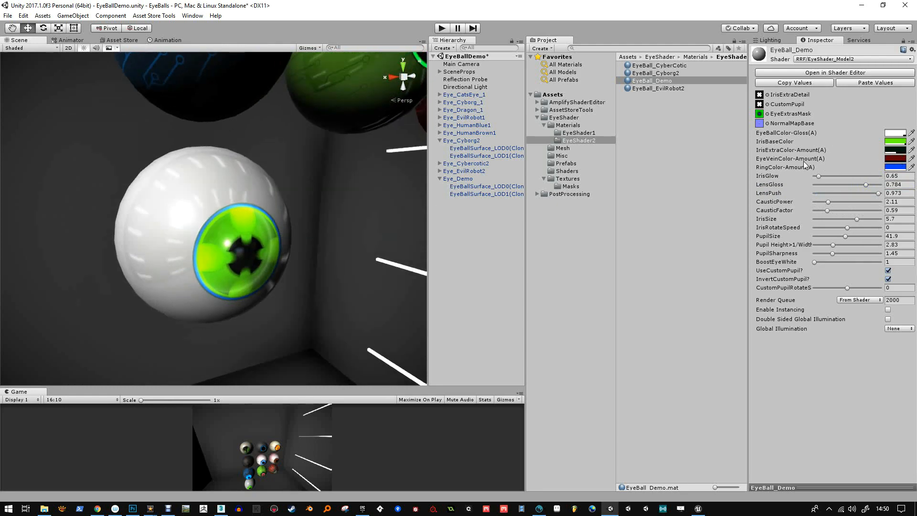
# Set EyeBall_Demo's EyeVeinColor-Amount to pure red, FF0000, with an alpha of 255
pyautogui.click(891, 160)
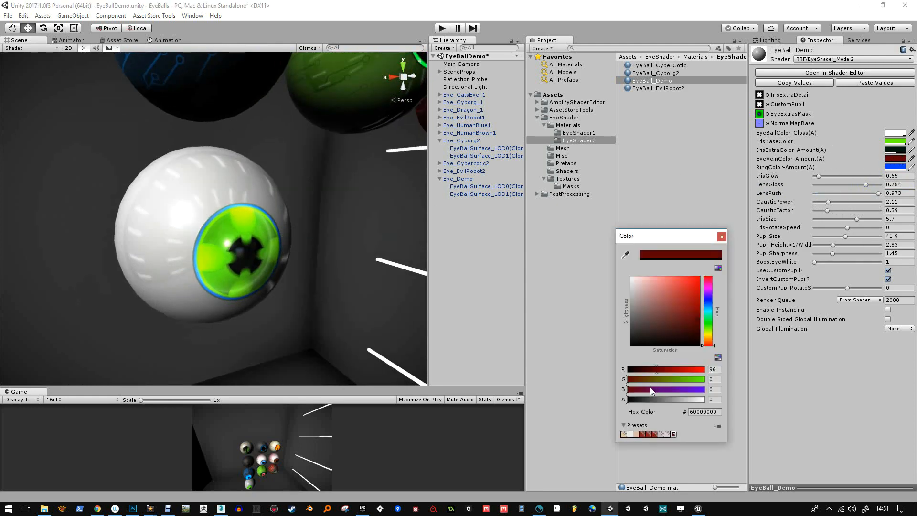
pyautogui.moveTo(644, 399); pyautogui.dragTo(701, 401)
pyautogui.moveTo(692, 330)
pyautogui.mouseDown()
pyautogui.moveTo(672, 302)
pyautogui.moveTo(702, 330)
pyautogui.moveTo(708, 275)
pyautogui.mouseUp()
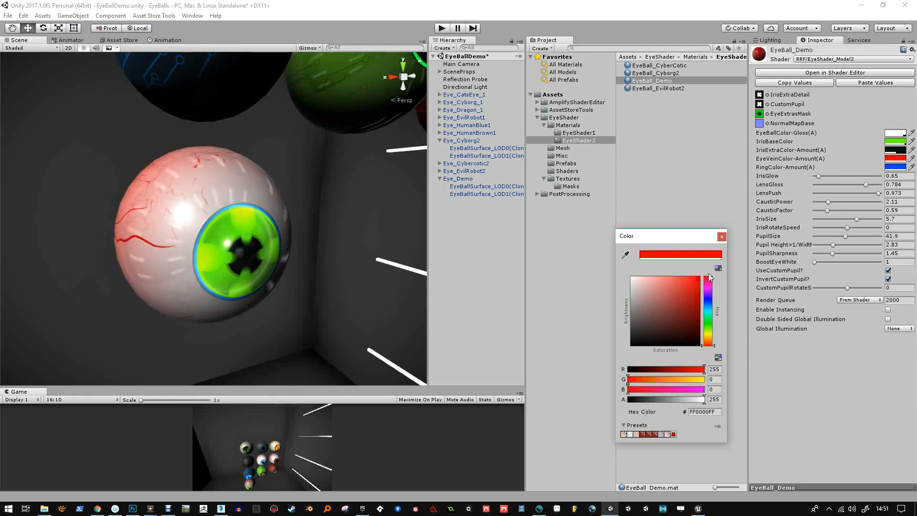
pyautogui.click(722, 236)
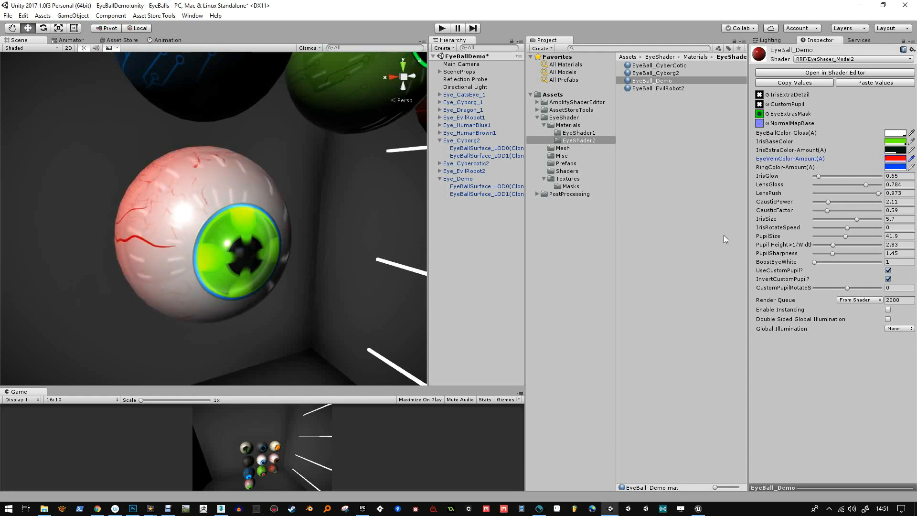
# Compare the EyeExtras and EyeExtras2 textures as EyeBall_Demo's EyeExtrasMask and assign EyeExtras2
pyautogui.click(767, 113)
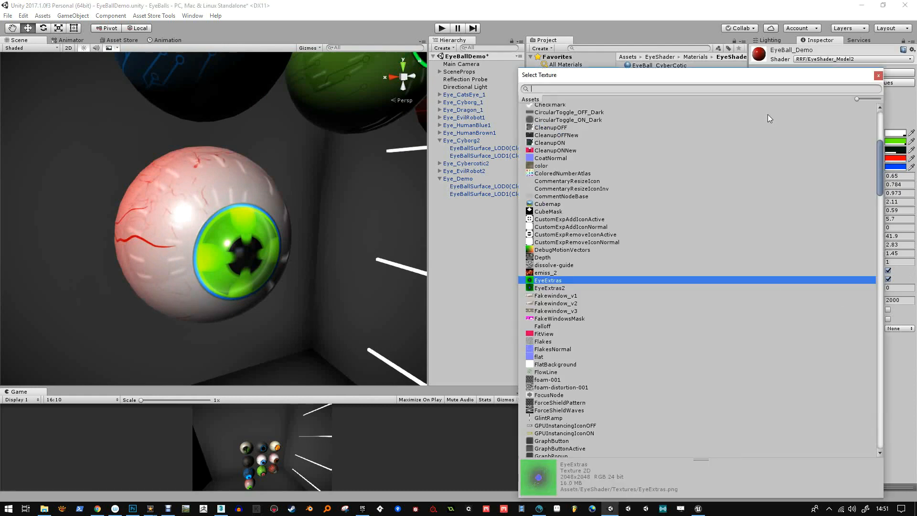
pyautogui.click(557, 288)
pyautogui.click(553, 281)
pyautogui.click(555, 288)
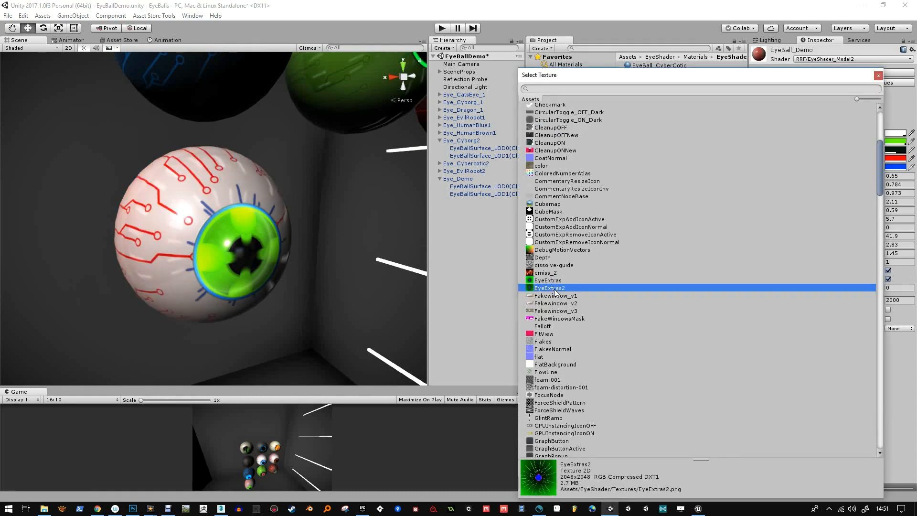
pyautogui.doubleClick(554, 290)
pyautogui.keyDown('alt'); pyautogui.moveTo(167, 254); pyautogui.dragTo(251, 247); pyautogui.keyUp('alt')
# Switch to 3D-Coat, hide Layer 1, Layer 0 and the wireframe, and examine the circuit lines painted on Layer 3
pyautogui.click(539, 508)
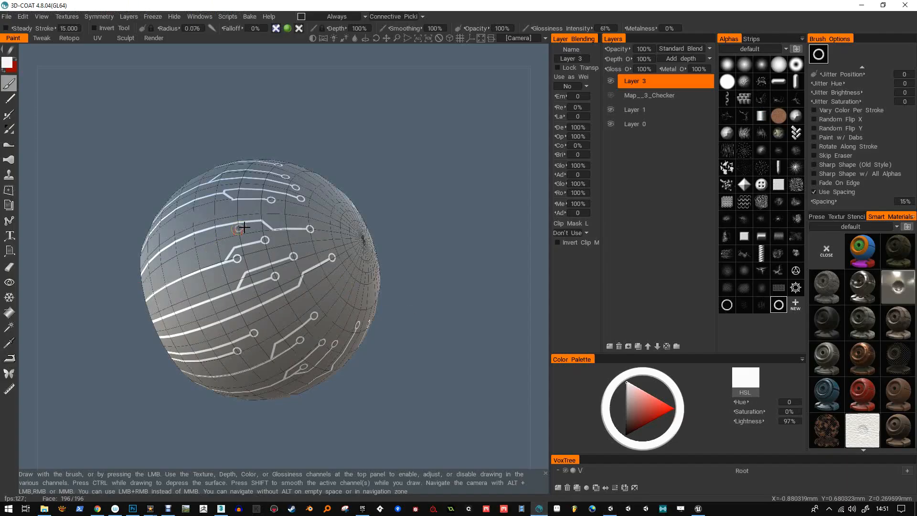
pyautogui.click(610, 81)
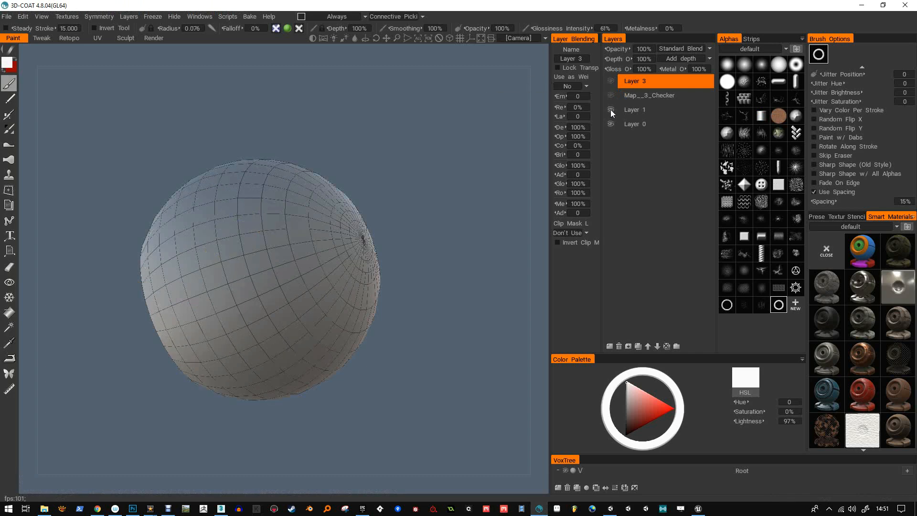
pyautogui.click(610, 110)
pyautogui.click(610, 125)
pyautogui.click(610, 82)
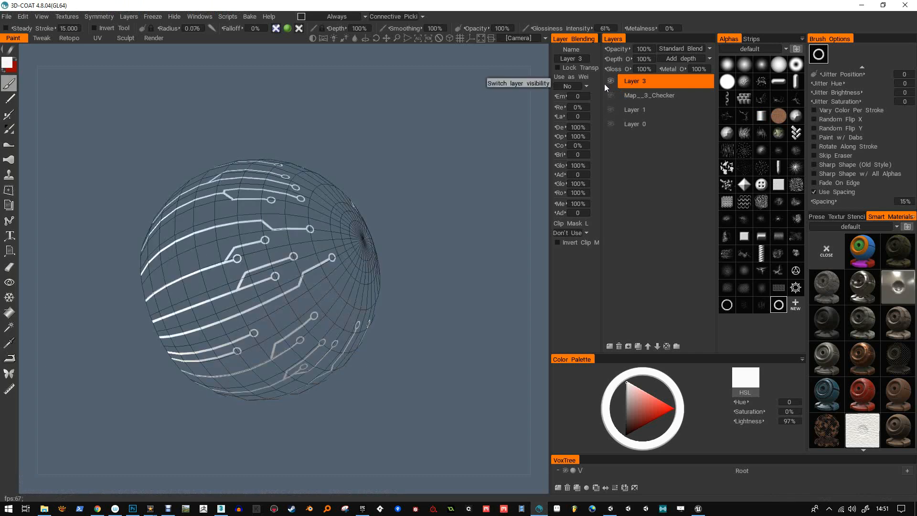
pyautogui.press('w')
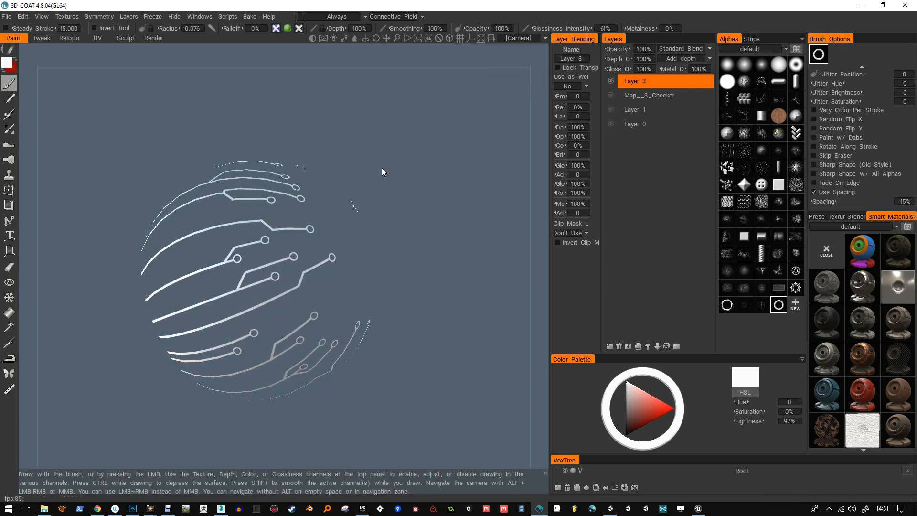
pyautogui.moveTo(444, 215); pyautogui.dragTo(327, 283)
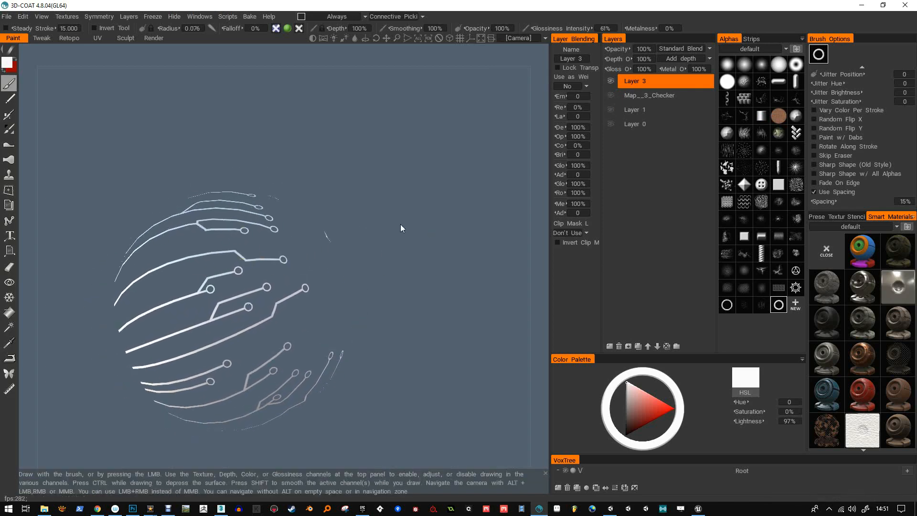
pyautogui.keyDown('shift'); pyautogui.moveTo(420, 232); pyautogui.dragTo(406, 241); pyautogui.keyUp('shift')
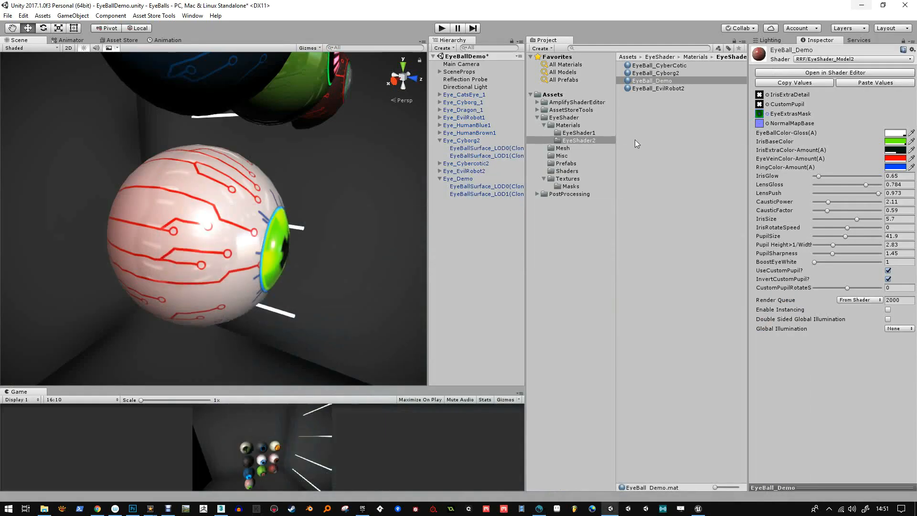
# Back in Unity, set EyeBall_Demo's EyeVeinColor-Amount to black with an alpha of 255
pyautogui.keyDown('alt'); pyautogui.moveTo(132, 182); pyautogui.dragTo(117, 231); pyautogui.keyUp('alt')
pyautogui.keyDown('alt'); pyautogui.moveTo(117, 230); pyautogui.dragTo(155, 243, button='right'); pyautogui.keyUp('alt')
pyautogui.click(899, 160)
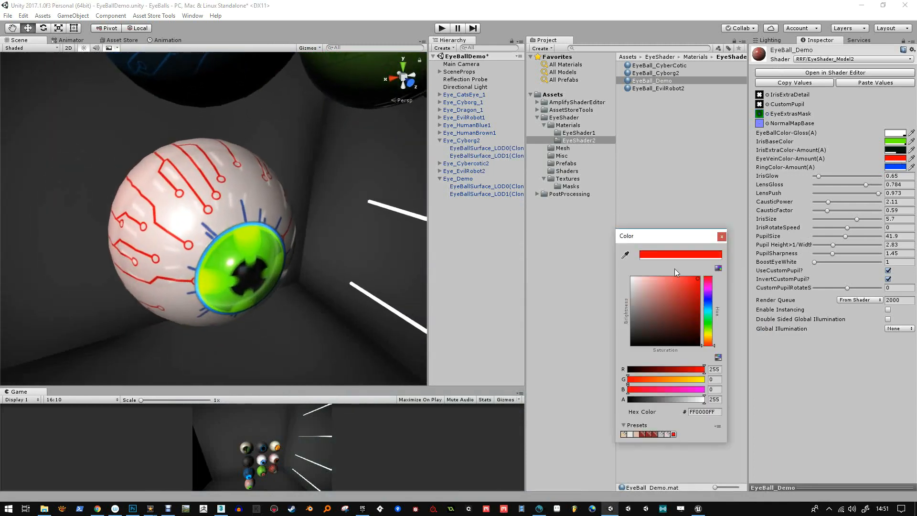
pyautogui.moveTo(665, 308); pyautogui.dragTo(623, 352)
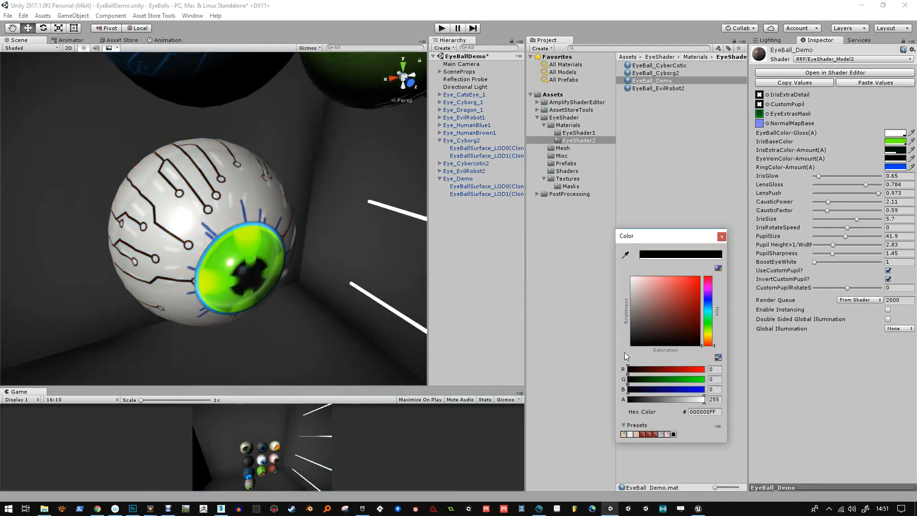
pyautogui.click(721, 237)
# Set EyeBall_Demo's EyeBallColor-Gloss to dark grey 3A3A3A with an alpha of 74
pyautogui.click(898, 133)
pyautogui.moveTo(637, 286); pyautogui.dragTo(616, 331)
pyautogui.moveTo(695, 400); pyautogui.dragTo(651, 405)
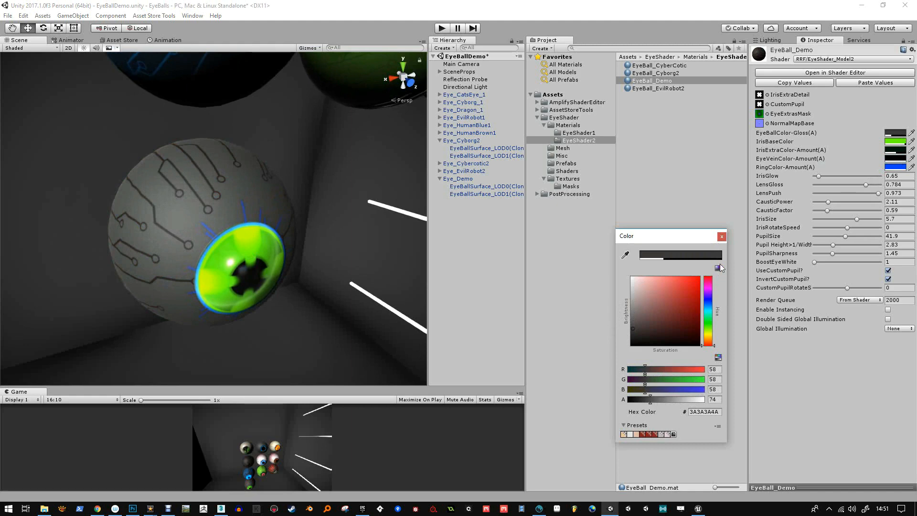
pyautogui.click(721, 237)
# Change EyeBall_Demo's RingColor-Amount to white
pyautogui.click(894, 167)
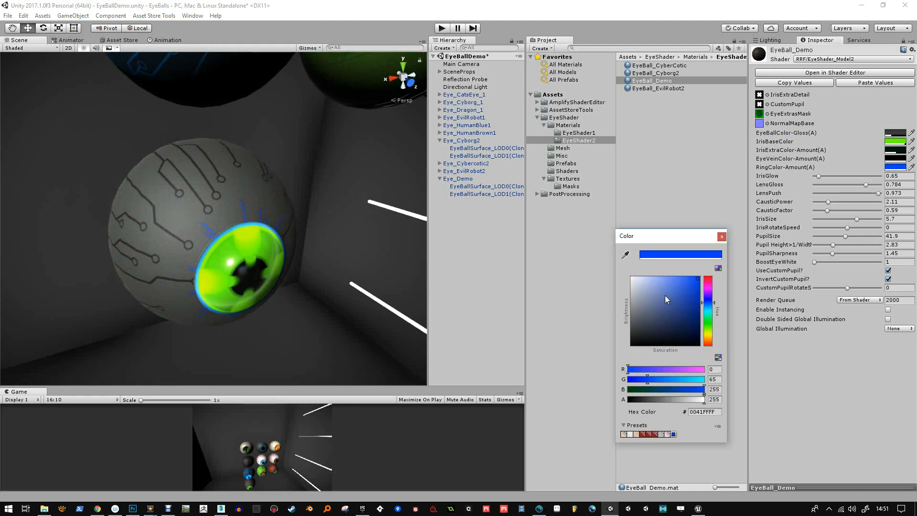
pyautogui.moveTo(665, 295); pyautogui.dragTo(600, 265)
pyautogui.click(722, 236)
# Set EyeBall_Demo's custom pupil rotation speed to 1 and its IrisRotateSpeed to -1
pyautogui.keyDown('alt'); pyautogui.moveTo(310, 225); pyautogui.dragTo(289, 303, button='right'); pyautogui.keyUp('alt')
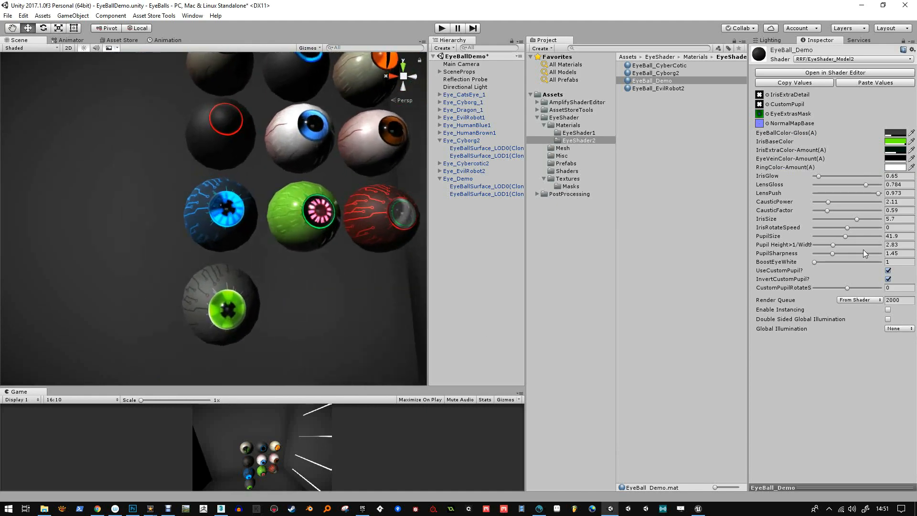
pyautogui.moveTo(905, 289); pyautogui.dragTo(870, 288)
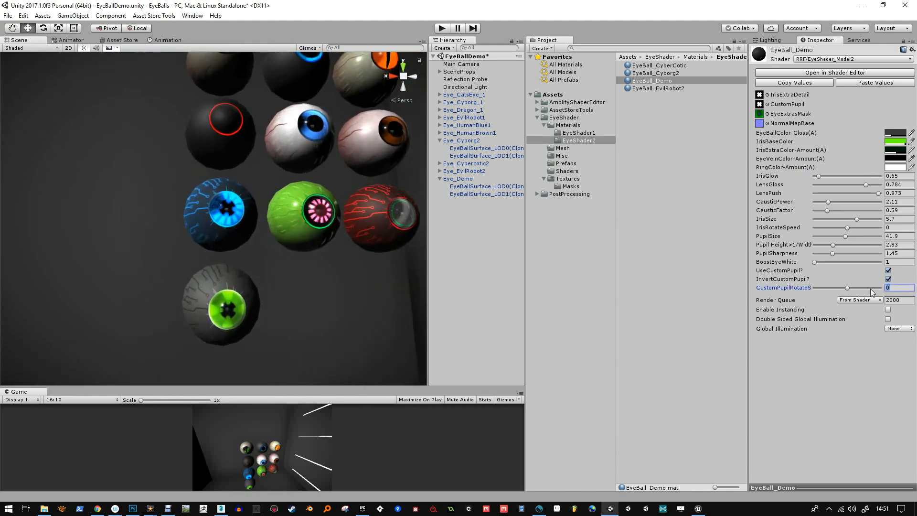
pyautogui.write('1')
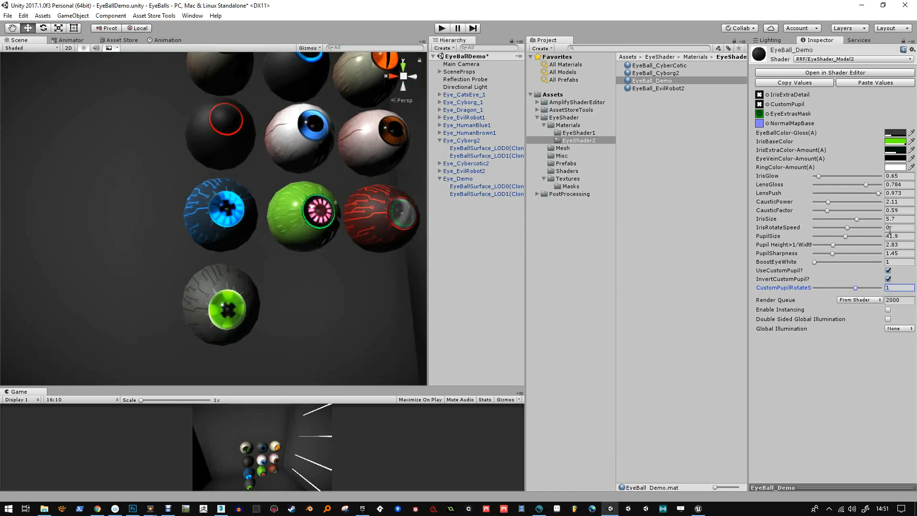
pyautogui.click(890, 227)
pyautogui.write('-1')
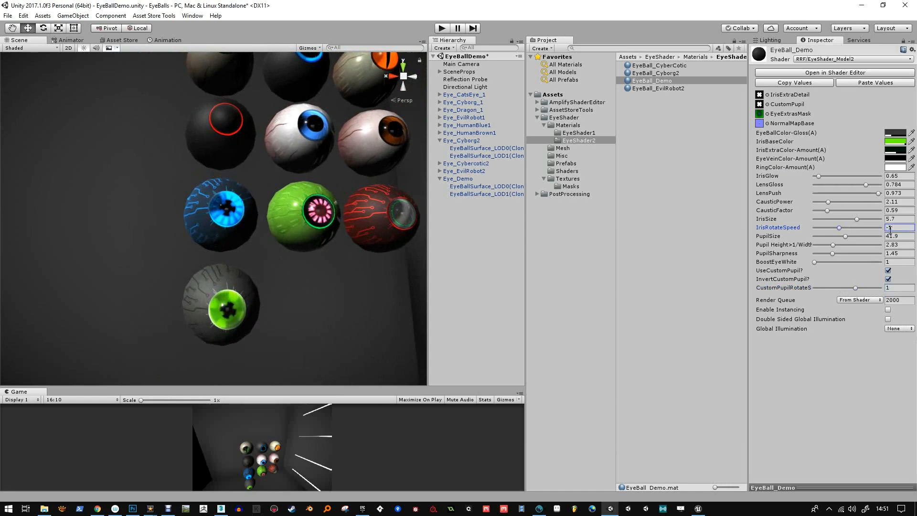
# Try EyeBall_Demo without InvertCustomPupil and re-enable the option
pyautogui.scroll(3, 252, 311)
pyautogui.moveTo(251, 311)
pyautogui.keyDown('alt'); pyautogui.mouseDown()
pyautogui.moveTo(262, 292)
pyautogui.moveTo(260, 316)
pyautogui.moveTo(292, 332)
pyautogui.moveTo(281, 334)
pyautogui.moveTo(259, 308)
pyautogui.mouseUp(); pyautogui.keyUp('alt')
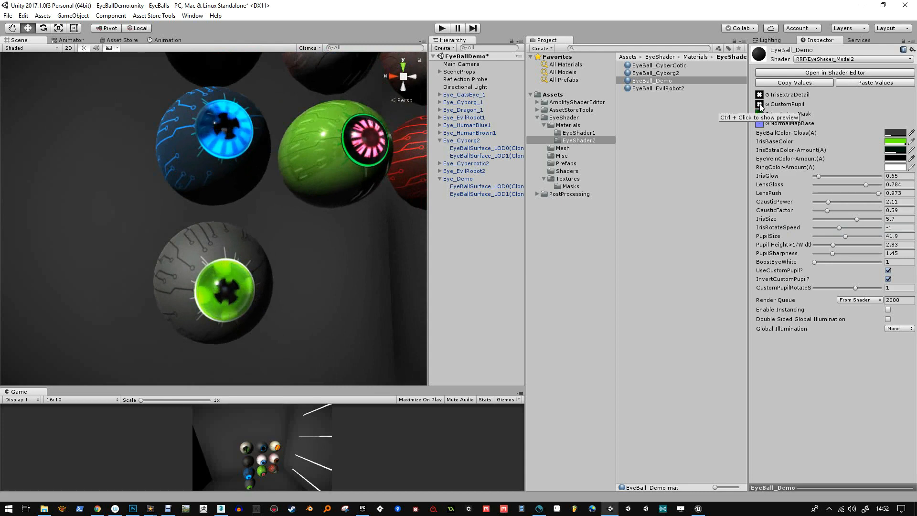
pyautogui.click(888, 279)
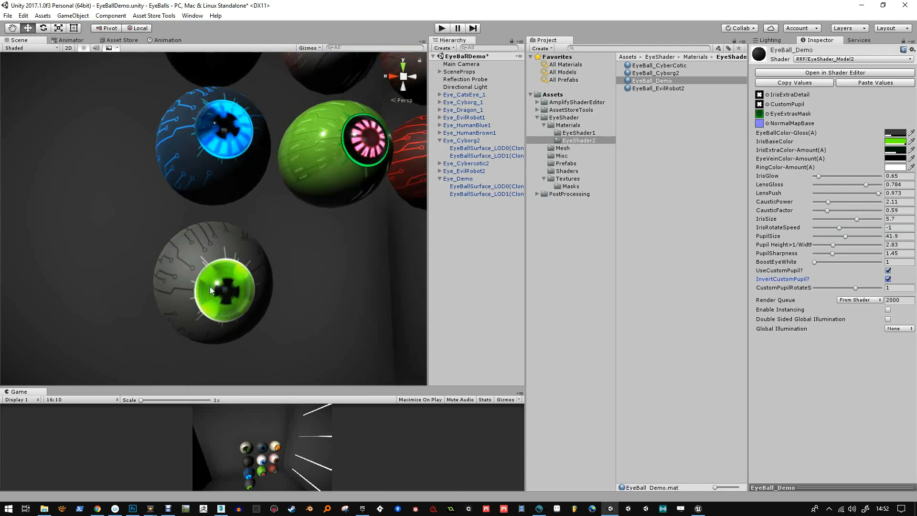
pyautogui.click(888, 279)
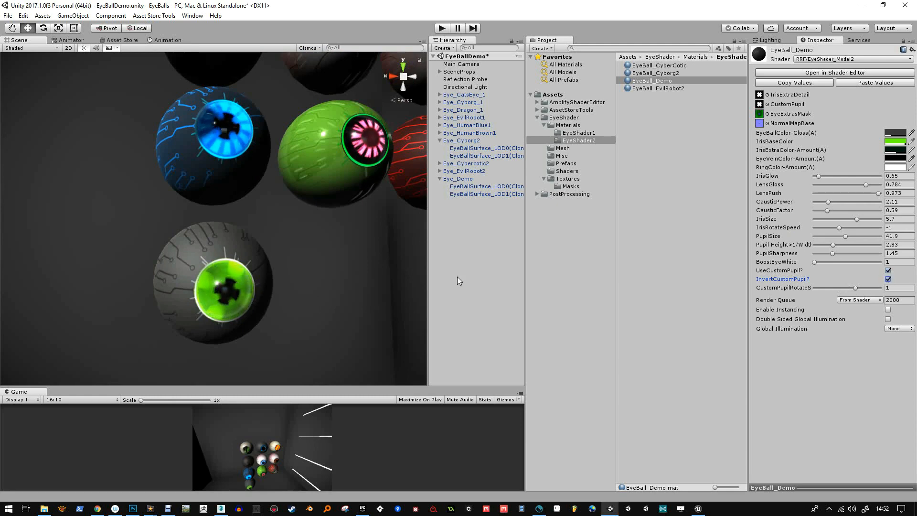
# Examine the demo eye and the complete set of eyeballs in the scene from several angles and distances
pyautogui.keyDown('alt'); pyautogui.moveTo(294, 279); pyautogui.dragTo(253, 288); pyautogui.keyUp('alt')
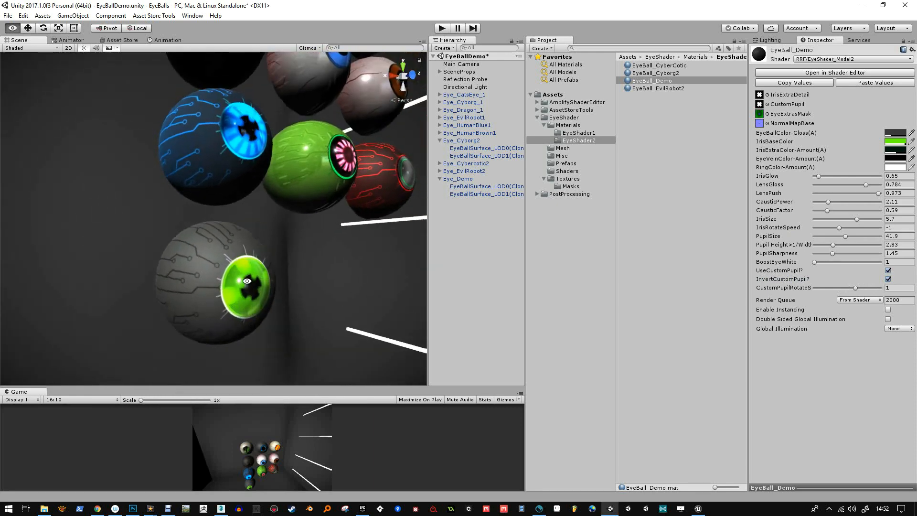
pyautogui.keyDown('alt'); pyautogui.moveTo(261, 246); pyautogui.dragTo(238, 275); pyautogui.keyUp('alt')
pyautogui.keyDown('alt'); pyautogui.scroll(-8, 237, 274); pyautogui.keyUp('alt')
pyautogui.moveTo(301, 258); pyautogui.dragTo(261, 320, button='middle')
pyautogui.keyDown('alt'); pyautogui.moveTo(277, 313); pyautogui.dragTo(256, 266); pyautogui.keyUp('alt')
pyautogui.moveTo(256, 265); pyautogui.dragTo(261, 323, button='middle')
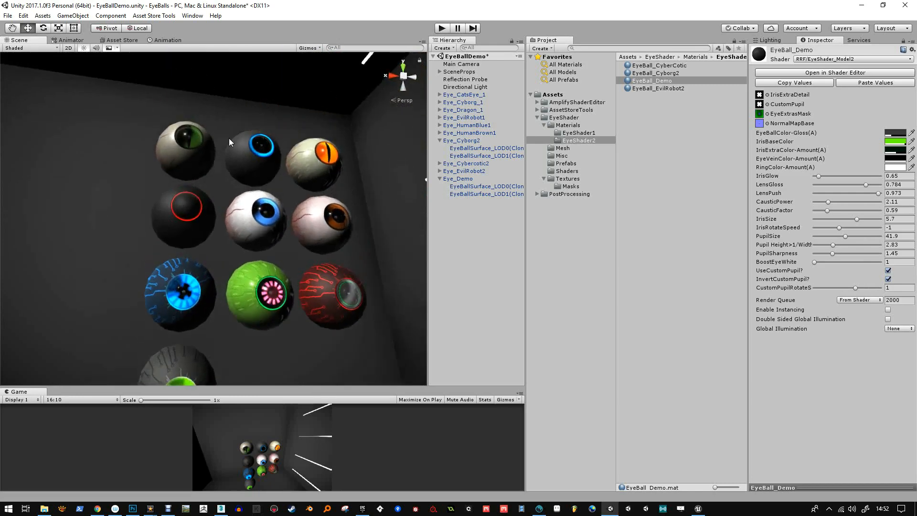
pyautogui.moveTo(181, 238); pyautogui.dragTo(187, 193, button='middle')
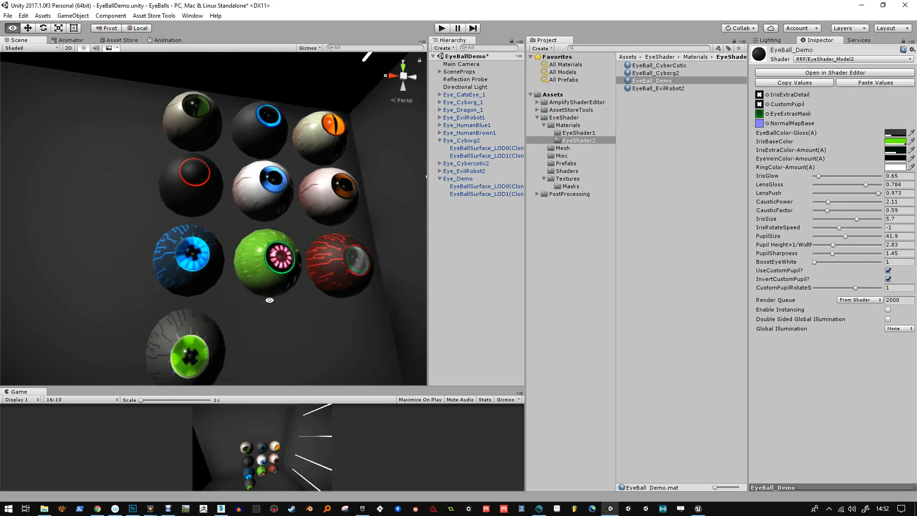
pyautogui.keyDown('alt'); pyautogui.moveTo(268, 302); pyautogui.dragTo(251, 282); pyautogui.keyUp('alt')
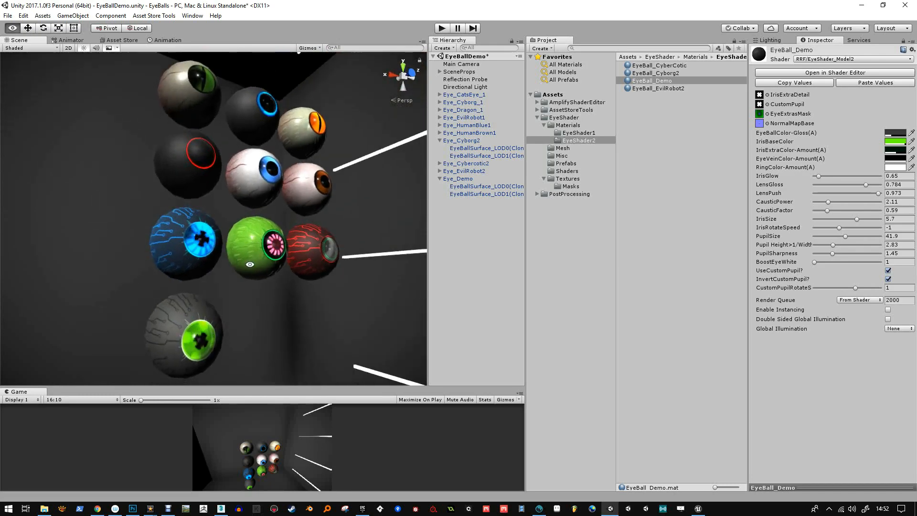
pyautogui.keyDown('alt'); pyautogui.moveTo(238, 133); pyautogui.dragTo(219, 264); pyautogui.keyUp('alt')
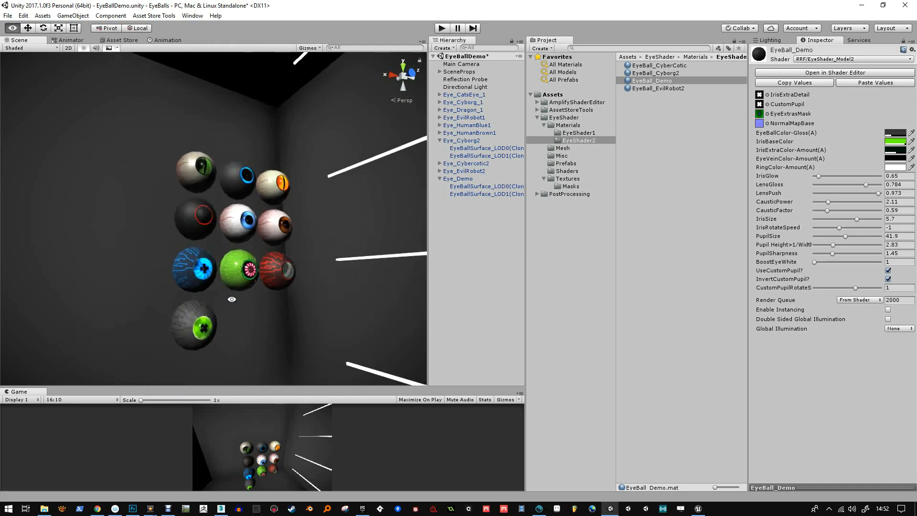
pyautogui.keyDown('alt'); pyautogui.moveTo(231, 299); pyautogui.dragTo(145, 281); pyautogui.keyUp('alt')
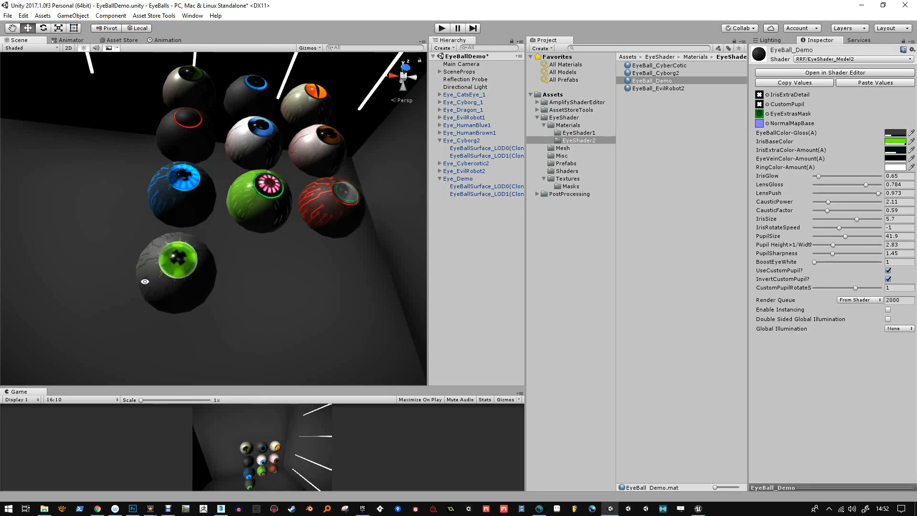
pyautogui.keyDown('alt'); pyautogui.moveTo(173, 268); pyautogui.dragTo(289, 311); pyautogui.keyUp('alt')
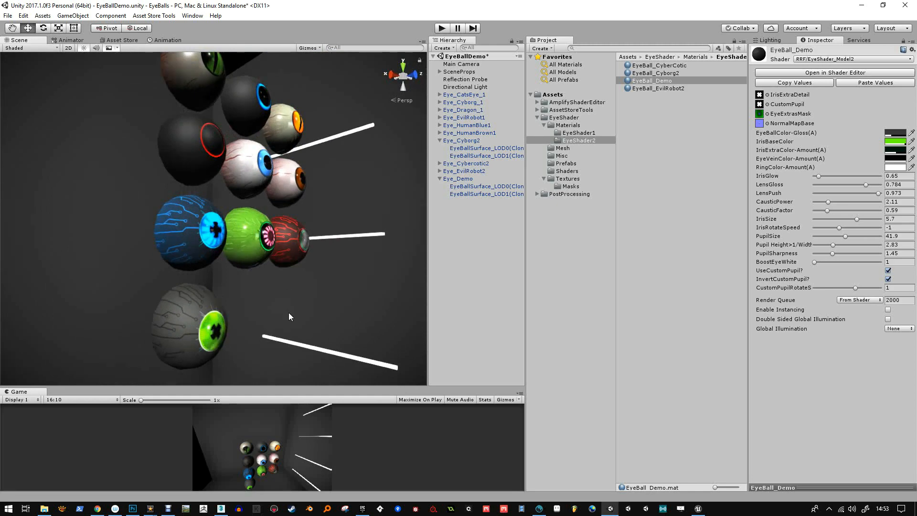
pyautogui.keyDown('alt'); pyautogui.moveTo(288, 312); pyautogui.dragTo(243, 305); pyautogui.keyUp('alt')
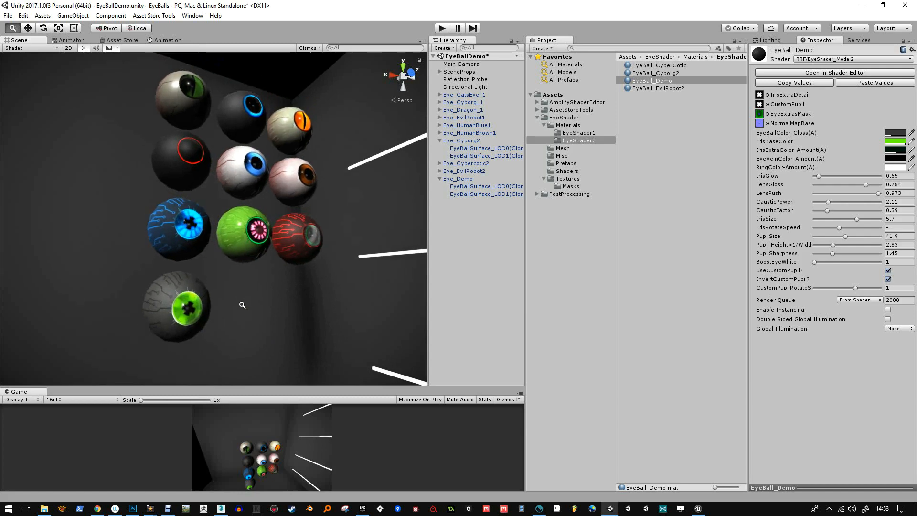